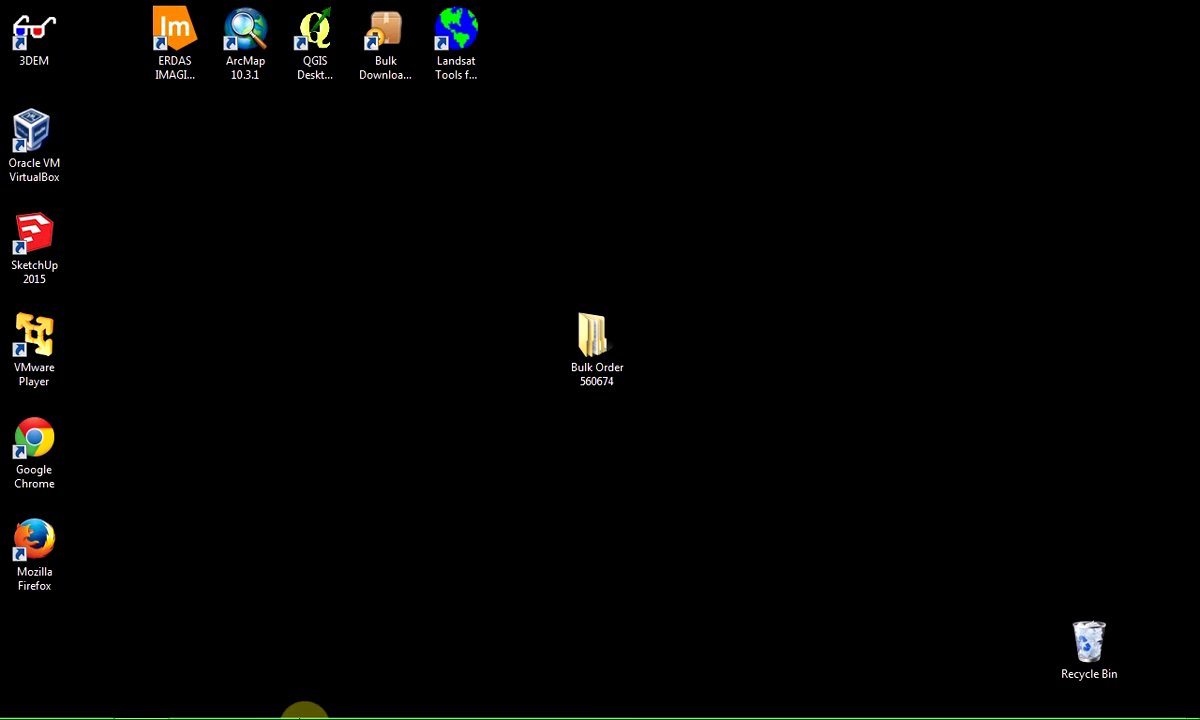
# In Firefox, go to the UKSCIENCE Software page and scroll down to the LSTools Landsat Tools entry
pyautogui.moveTo(268, 709)
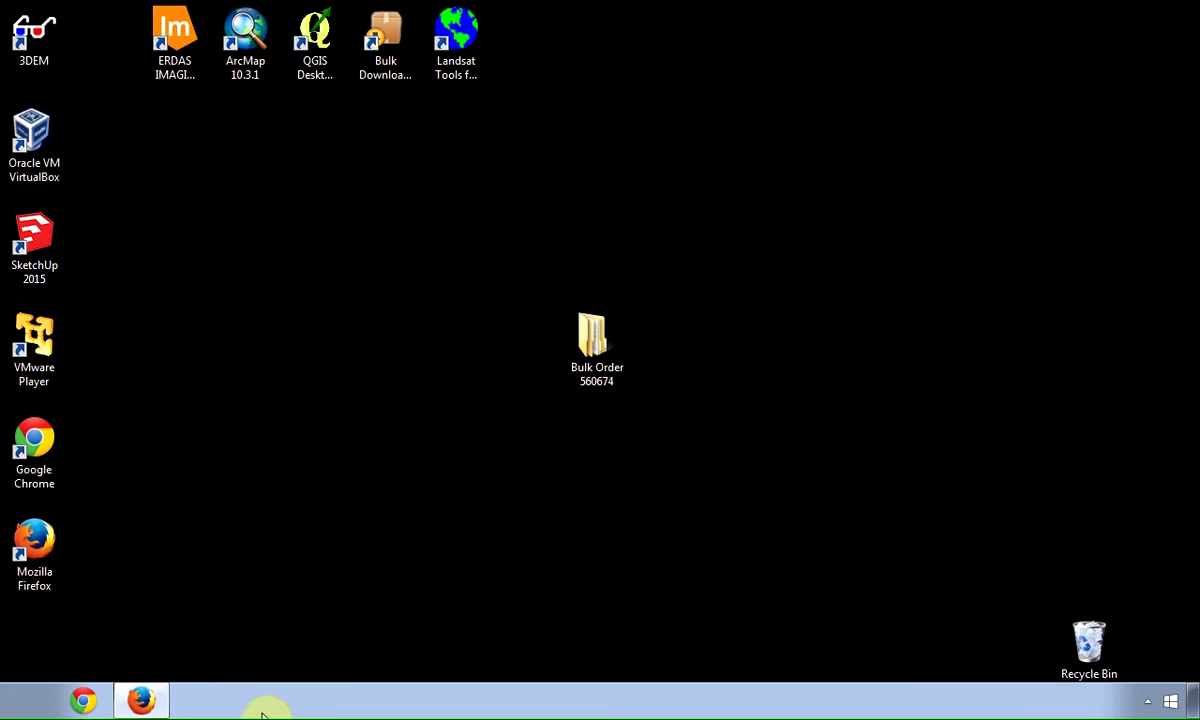
pyautogui.click(145, 707)
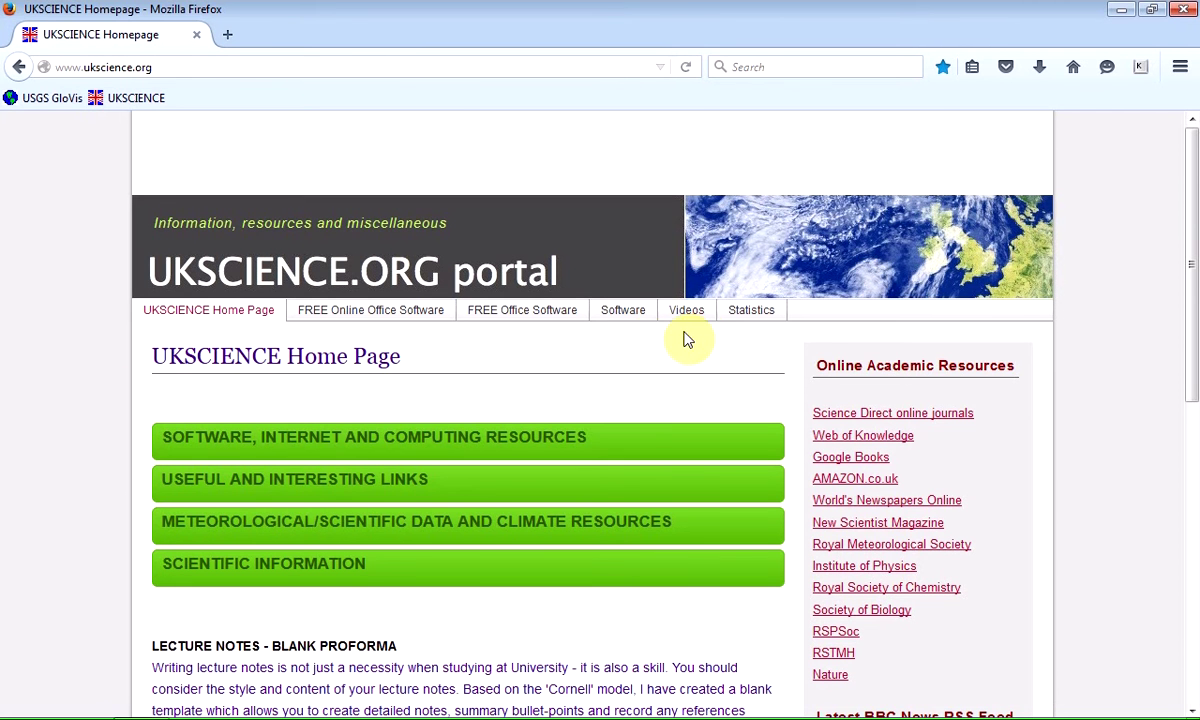
pyautogui.click(625, 320)
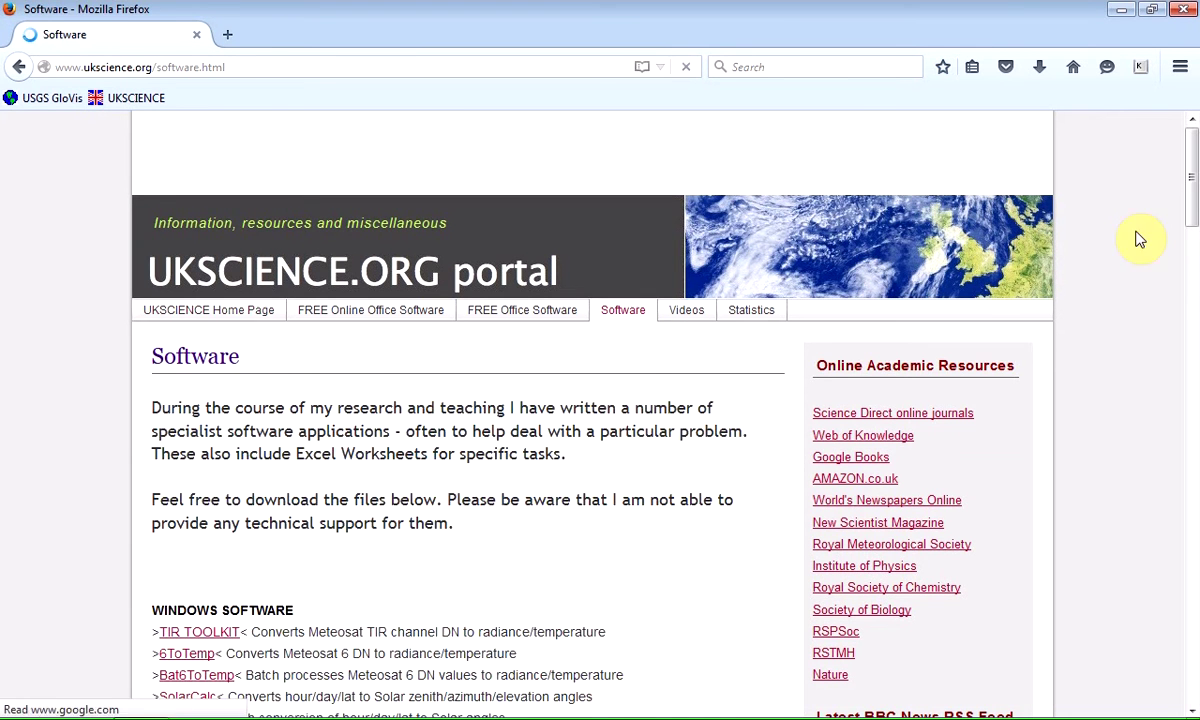
pyautogui.moveTo(1192, 126); pyautogui.dragTo(1183, 327)
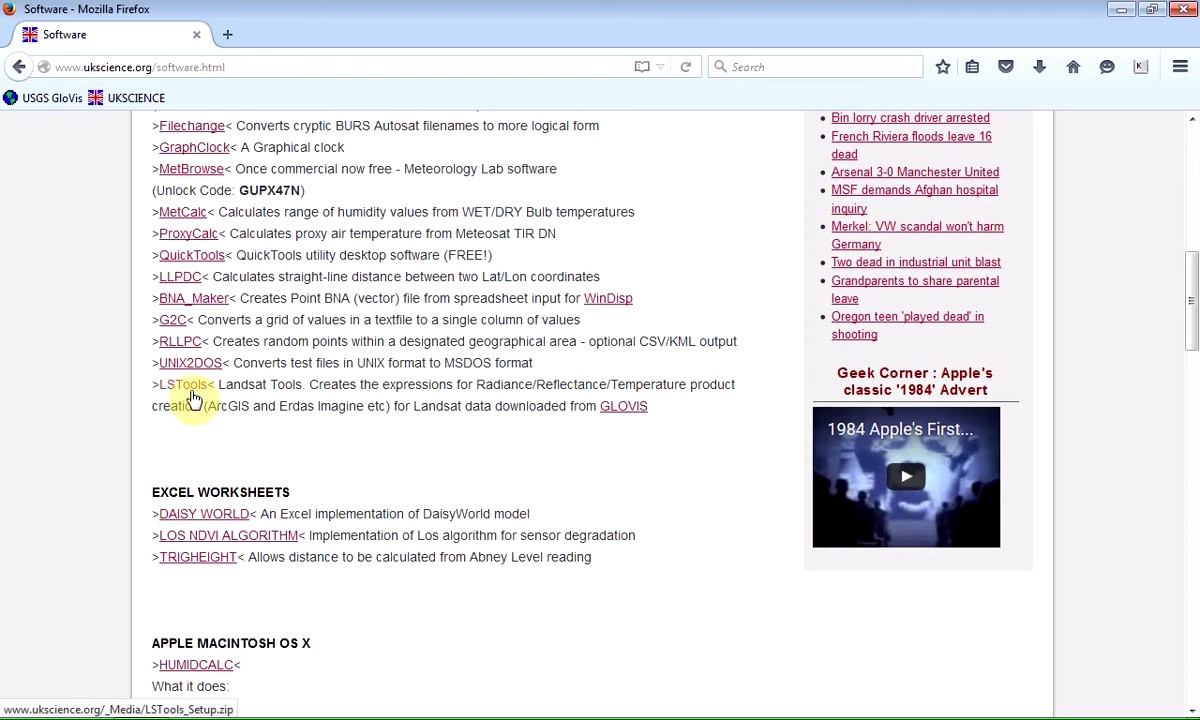
# Close Firefox, launch Landsat Tools V1.0.33 from its desktop shortcut, and minimize it
pyautogui.click(1183, 12)
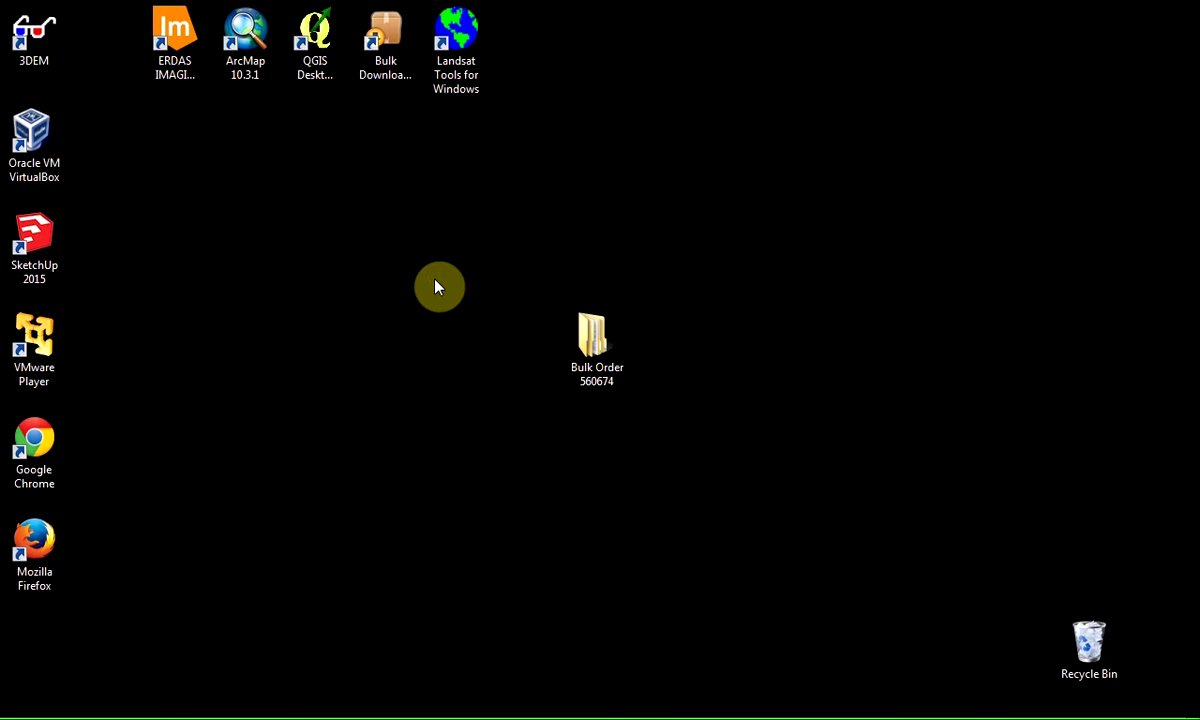
pyautogui.click(459, 40)
pyautogui.doubleClick(459, 40)
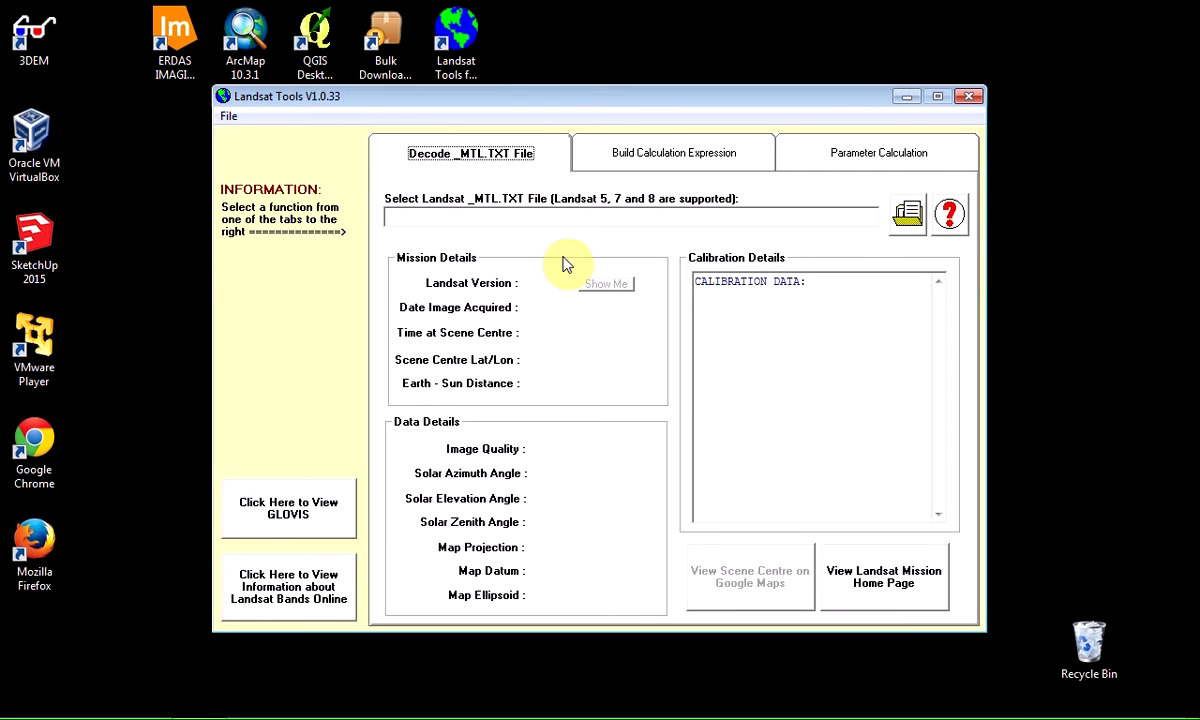
pyautogui.click(907, 99)
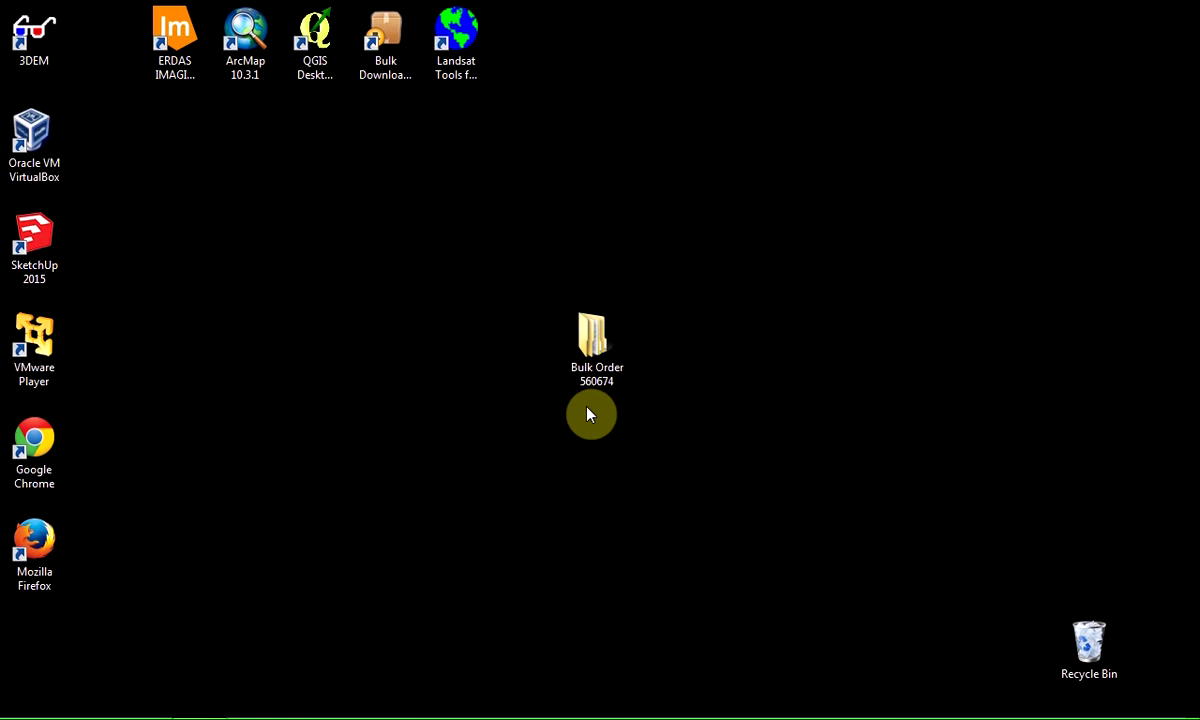
pyautogui.doubleClick(593, 355)
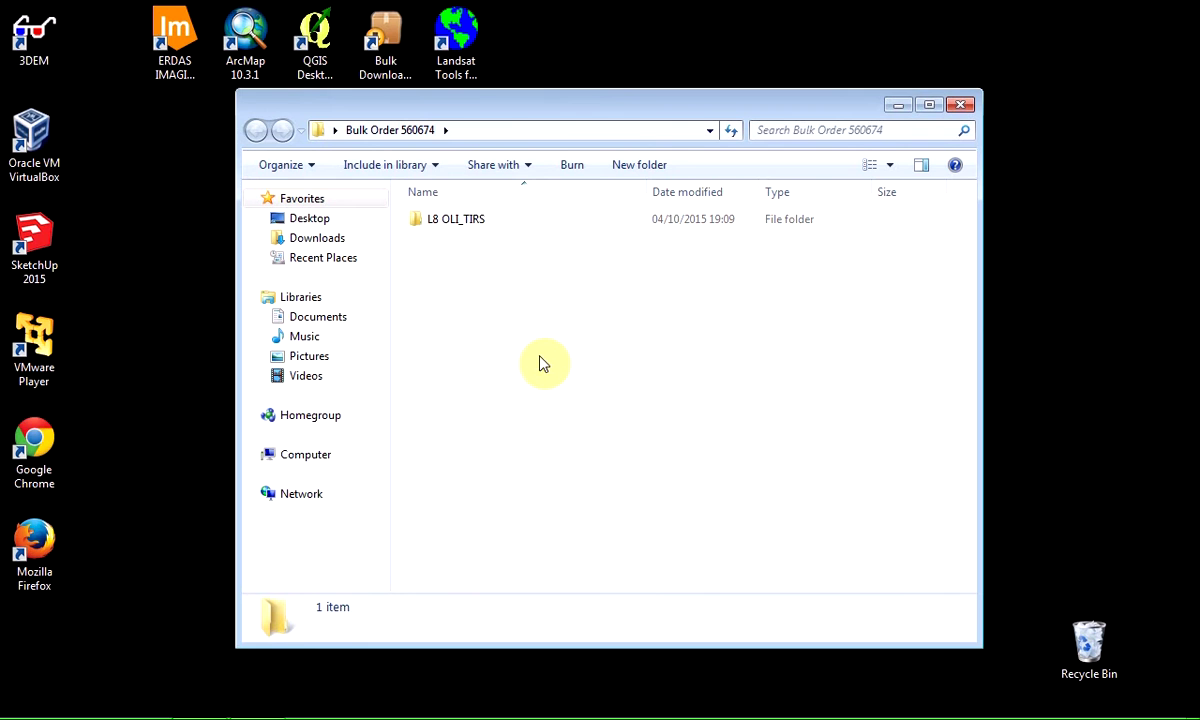
pyautogui.doubleClick(485, 222)
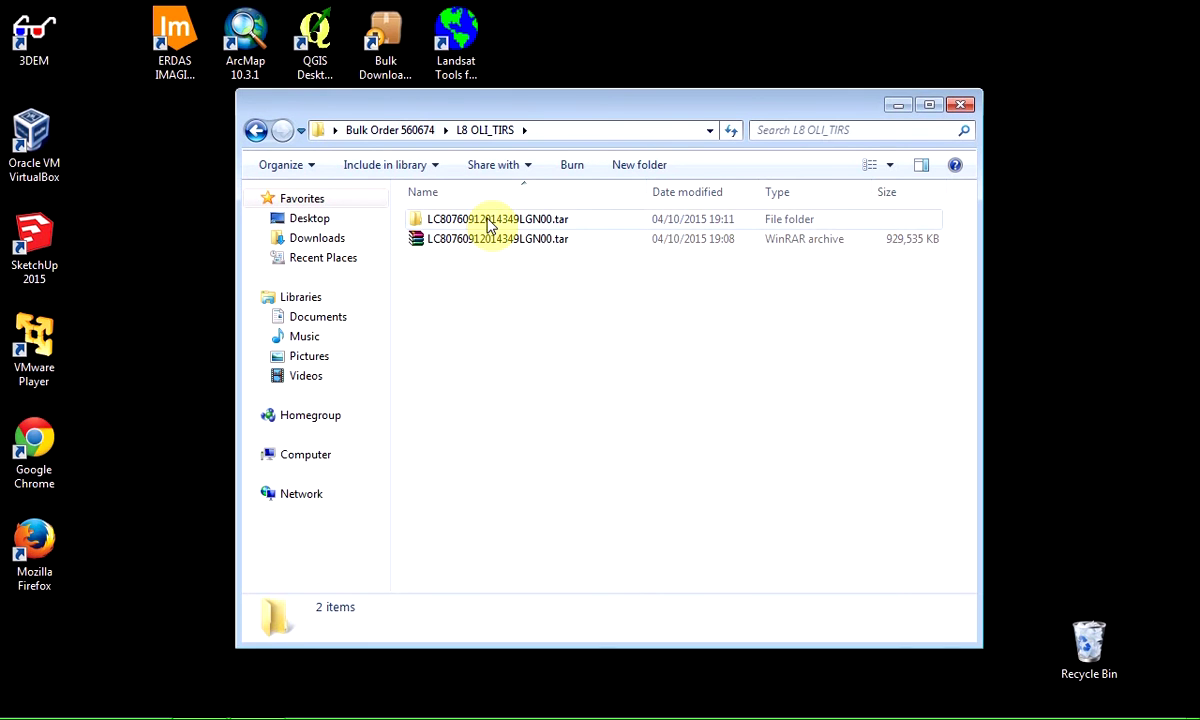
pyautogui.doubleClick(488, 225)
pyautogui.doubleClick(490, 220)
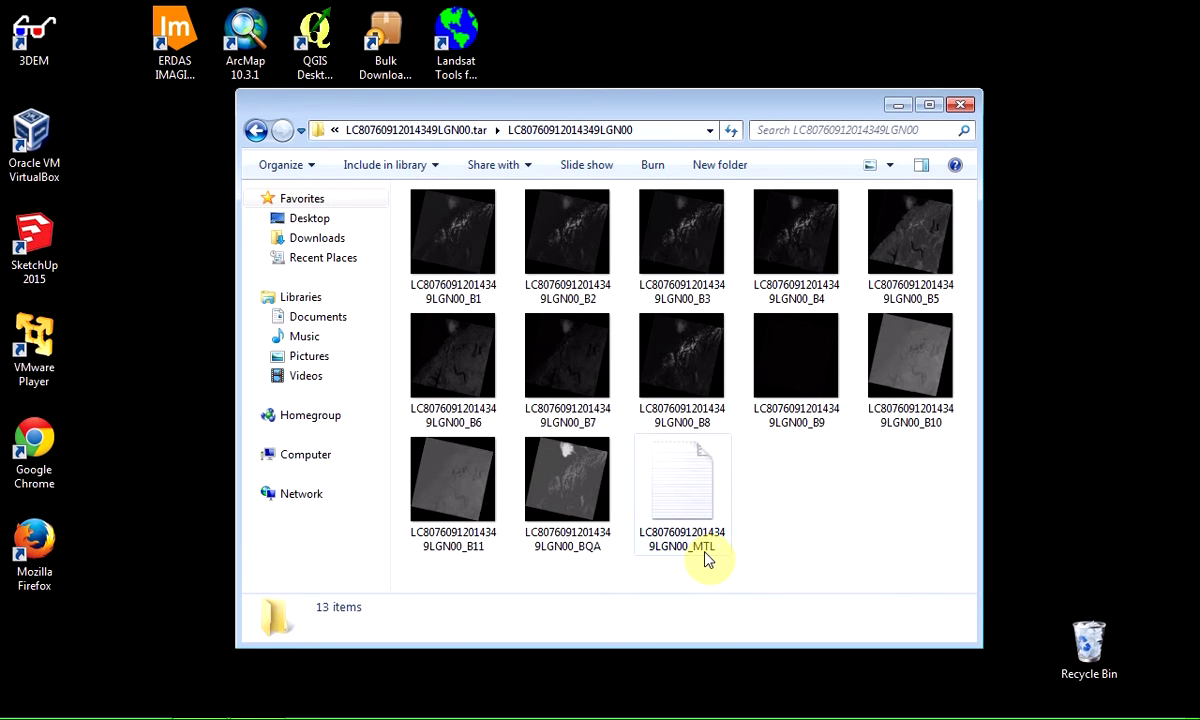
pyautogui.doubleClick(685, 497)
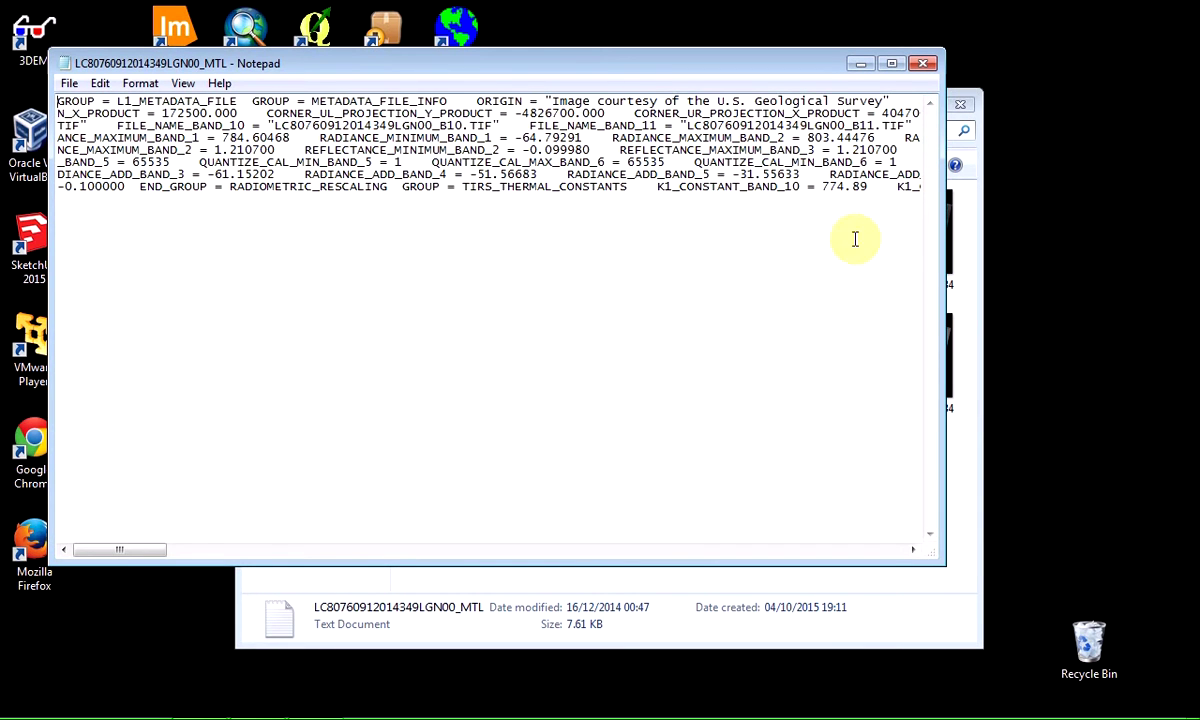
pyautogui.moveTo(179, 552); pyautogui.dragTo(113, 572)
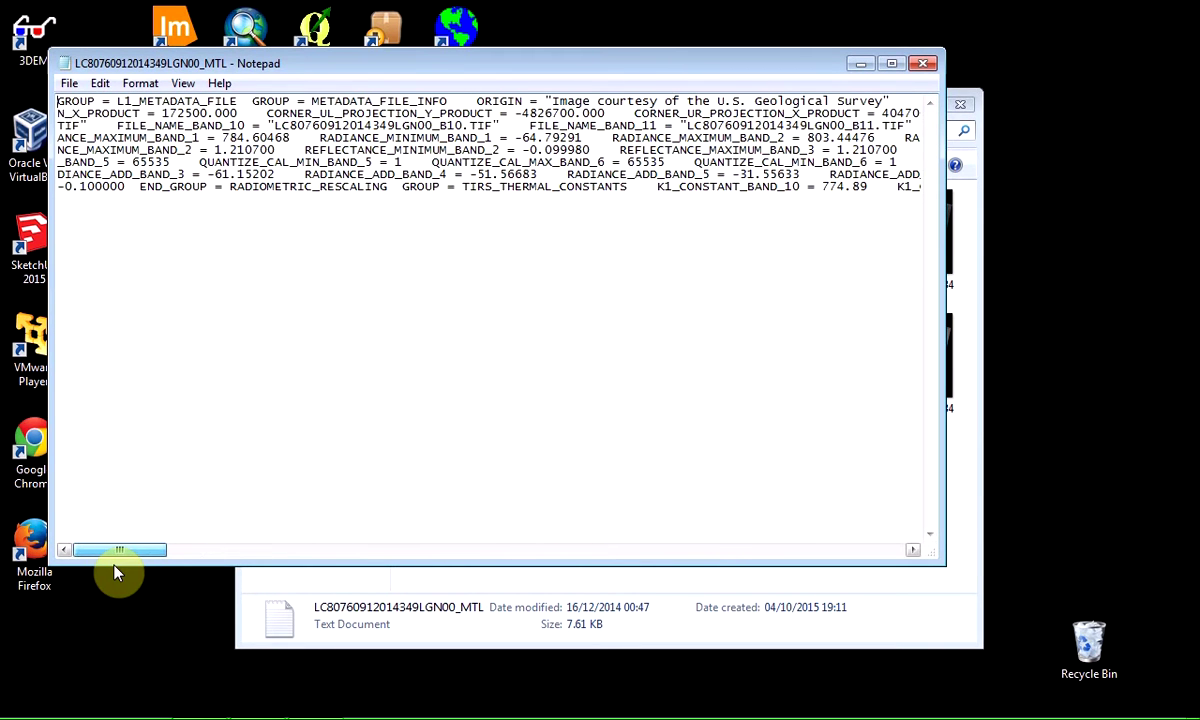
pyautogui.click(925, 67)
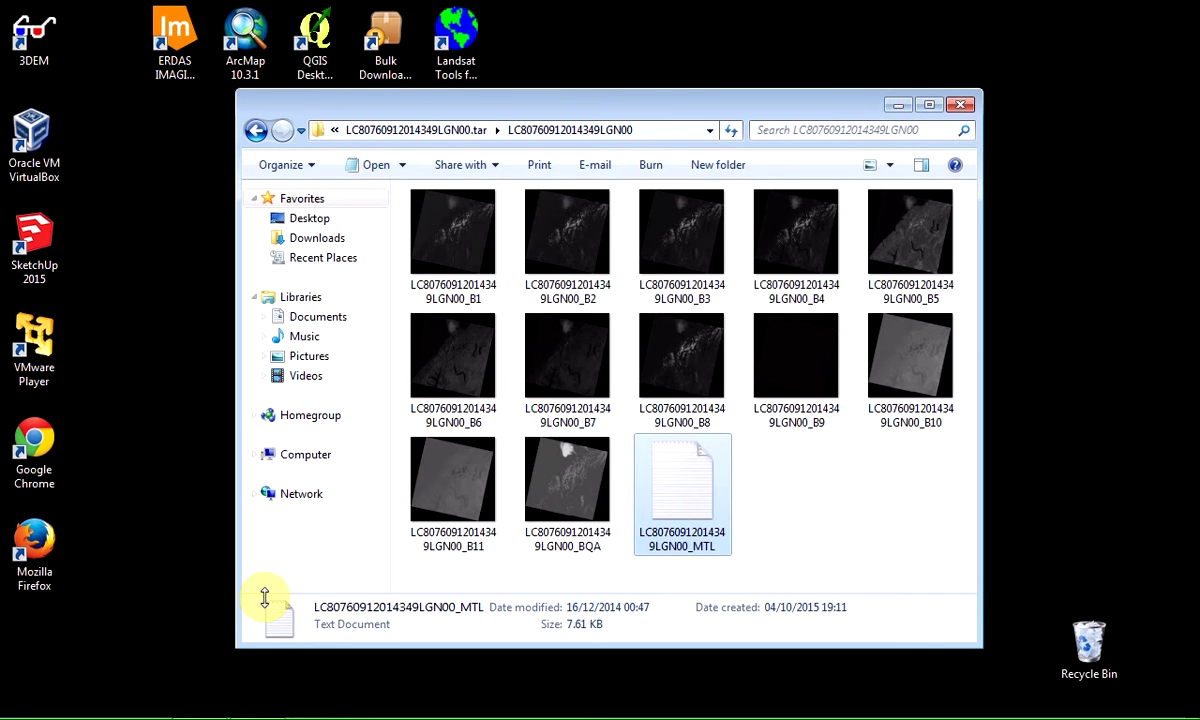
pyautogui.click(199, 700)
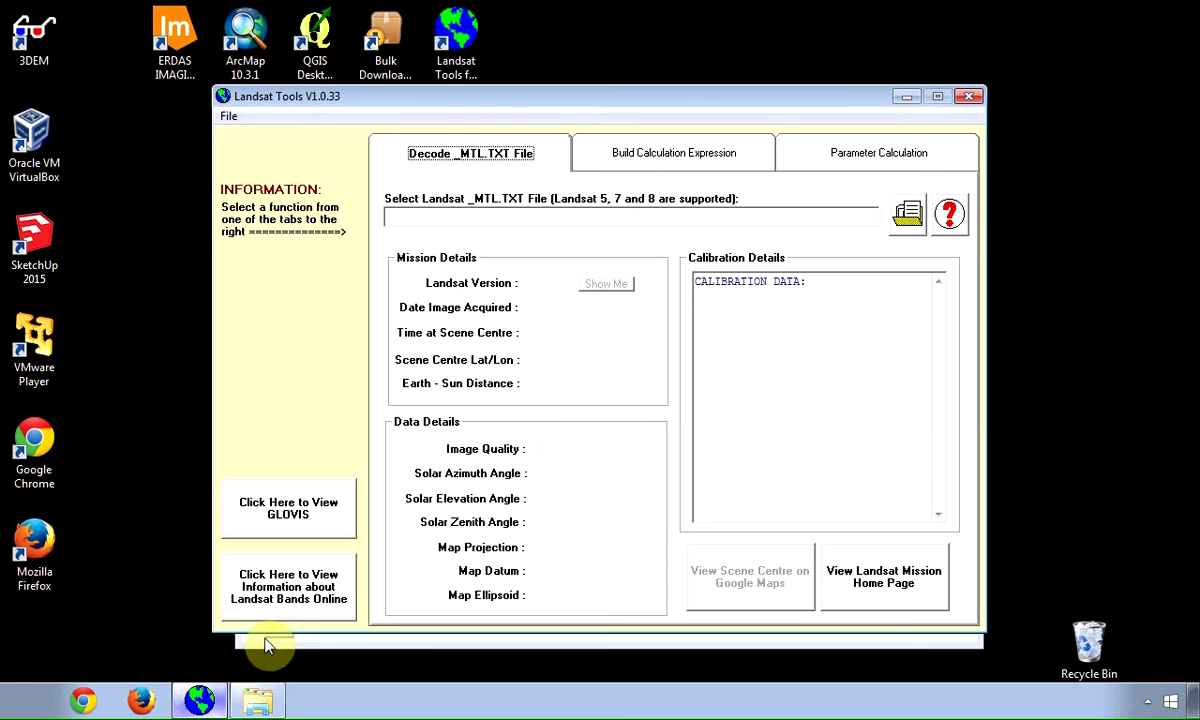
pyautogui.click(911, 214)
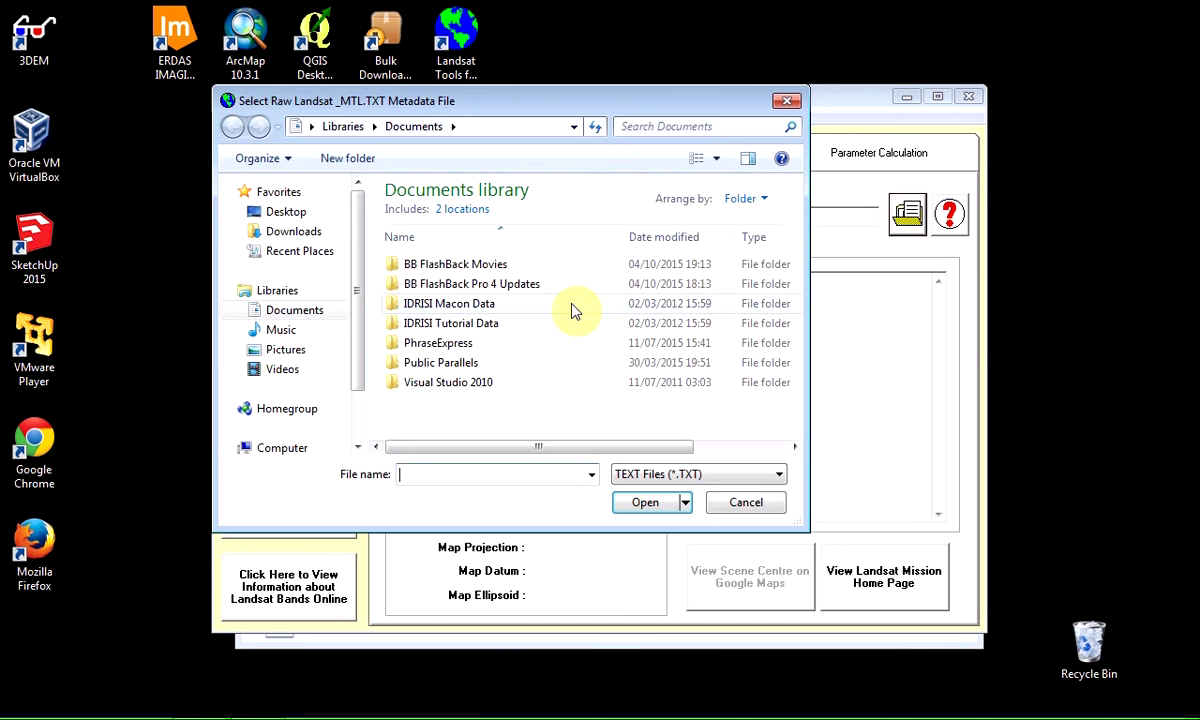
pyautogui.click(295, 211)
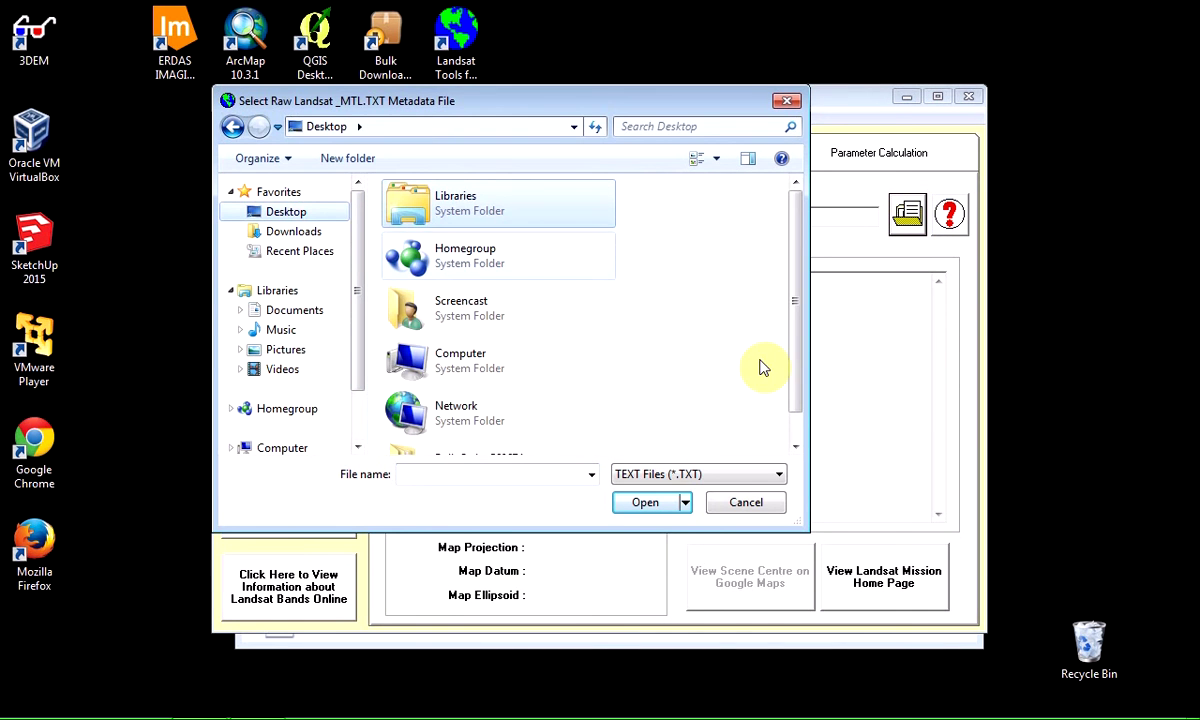
pyautogui.moveTo(797, 249); pyautogui.dragTo(797, 328)
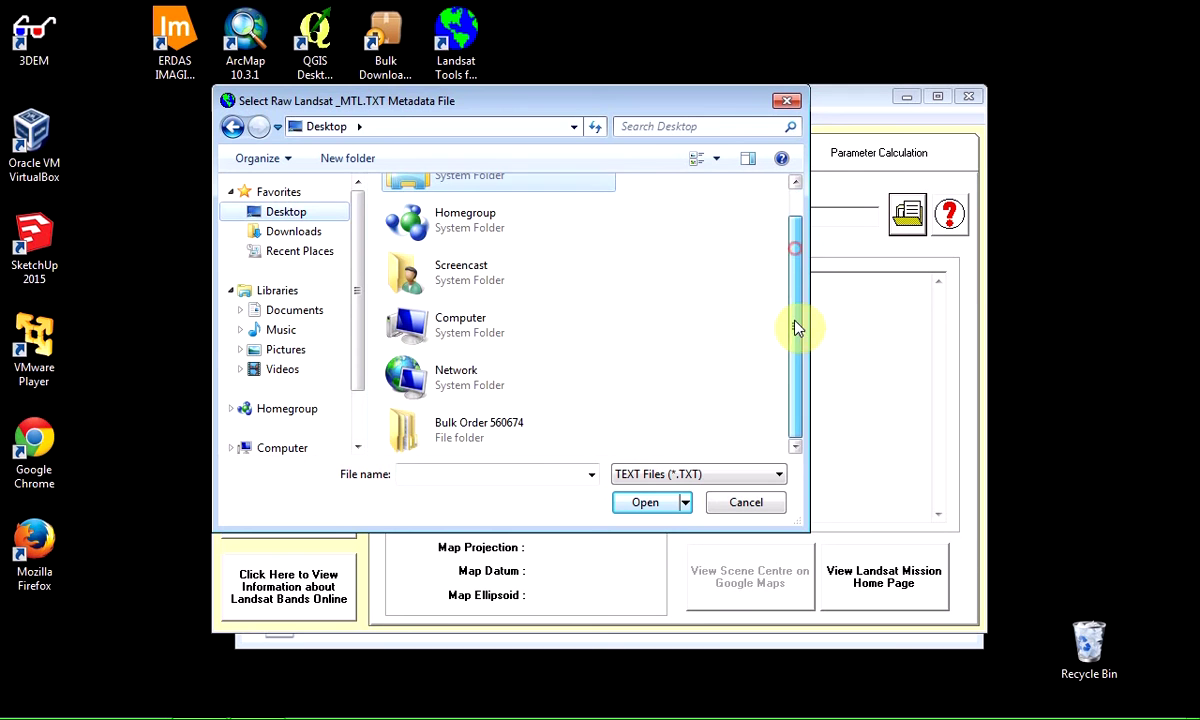
pyautogui.doubleClick(527, 436)
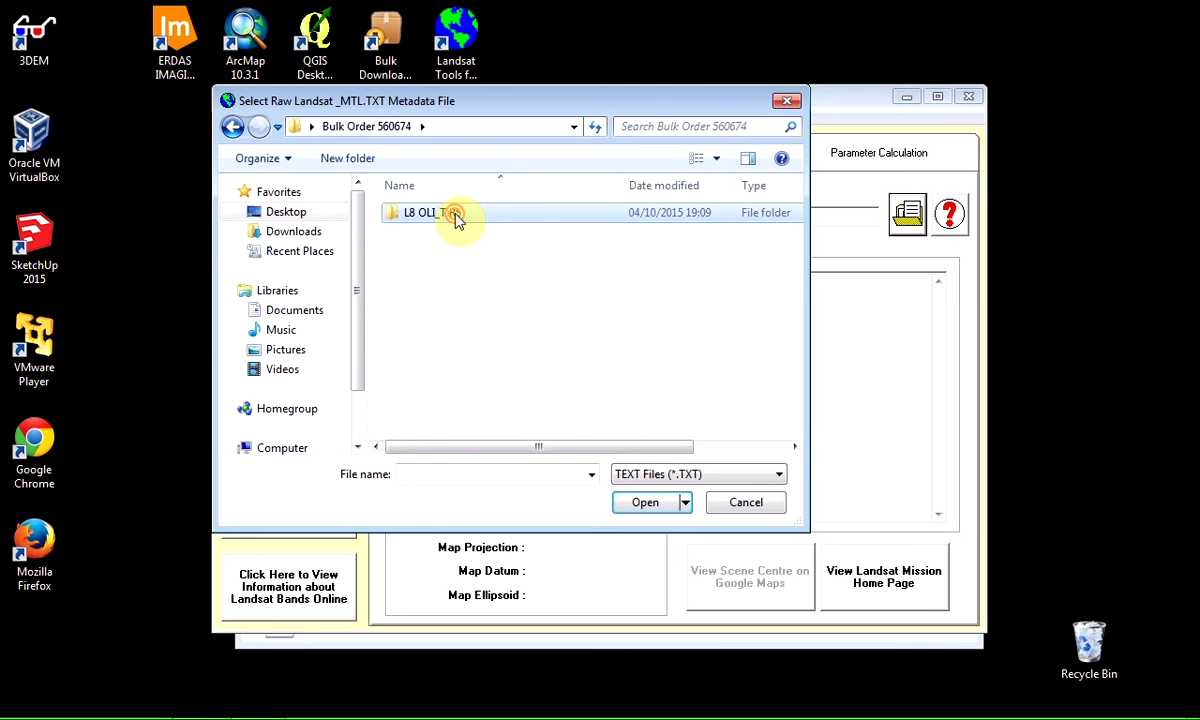
pyautogui.doubleClick(455, 216)
pyautogui.doubleClick(489, 222)
pyautogui.doubleClick(485, 221)
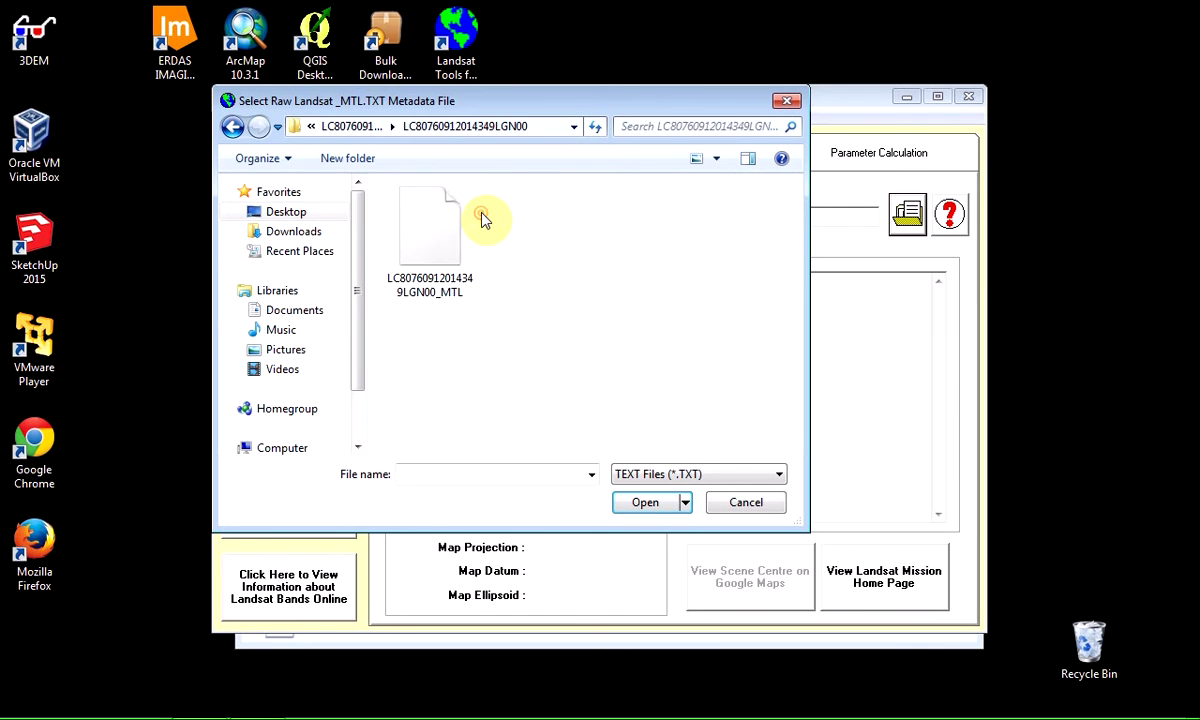
pyautogui.click(428, 262)
pyautogui.click(647, 503)
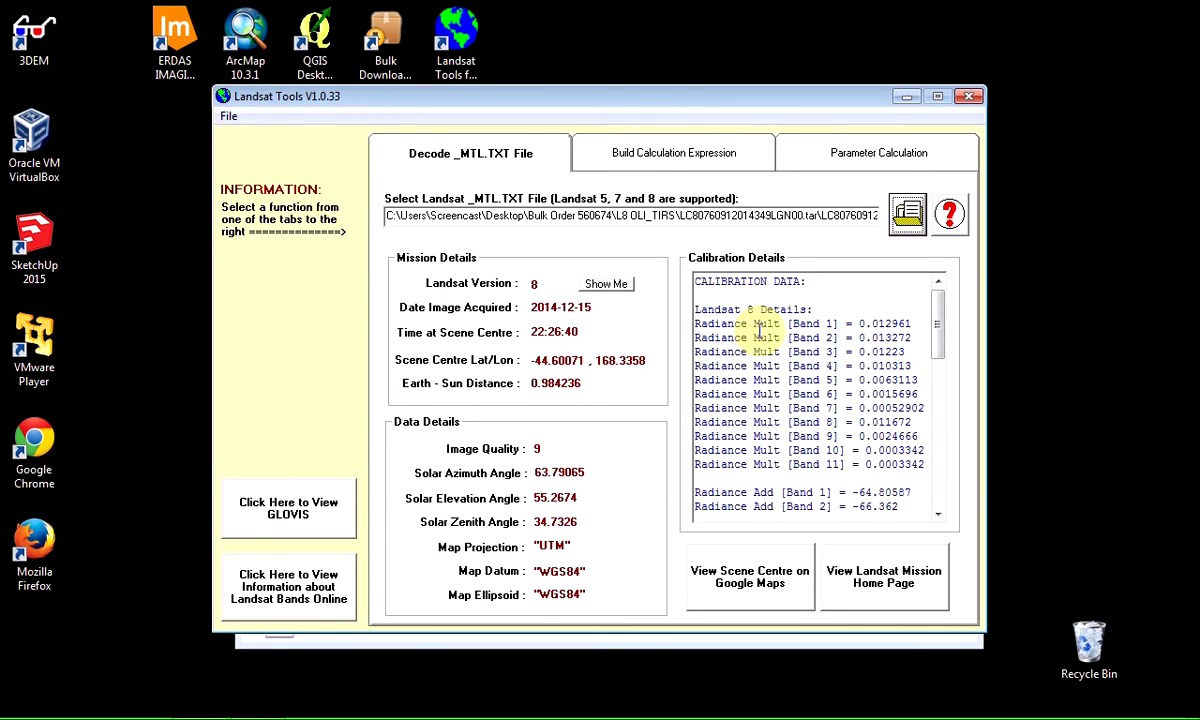
# Scroll the Calibration Details down to the K1/K2 thermal constants and back to the top
pyautogui.moveTo(940, 330); pyautogui.dragTo(984, 486)
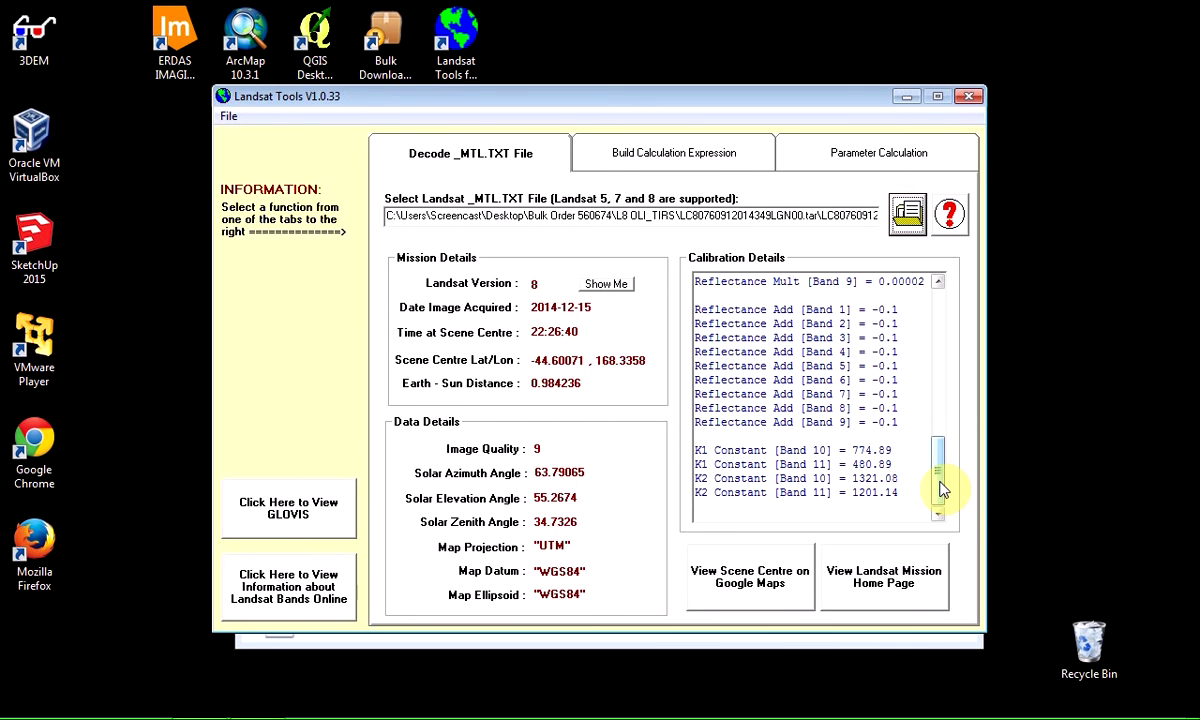
pyautogui.moveTo(940, 488); pyautogui.dragTo(944, 318)
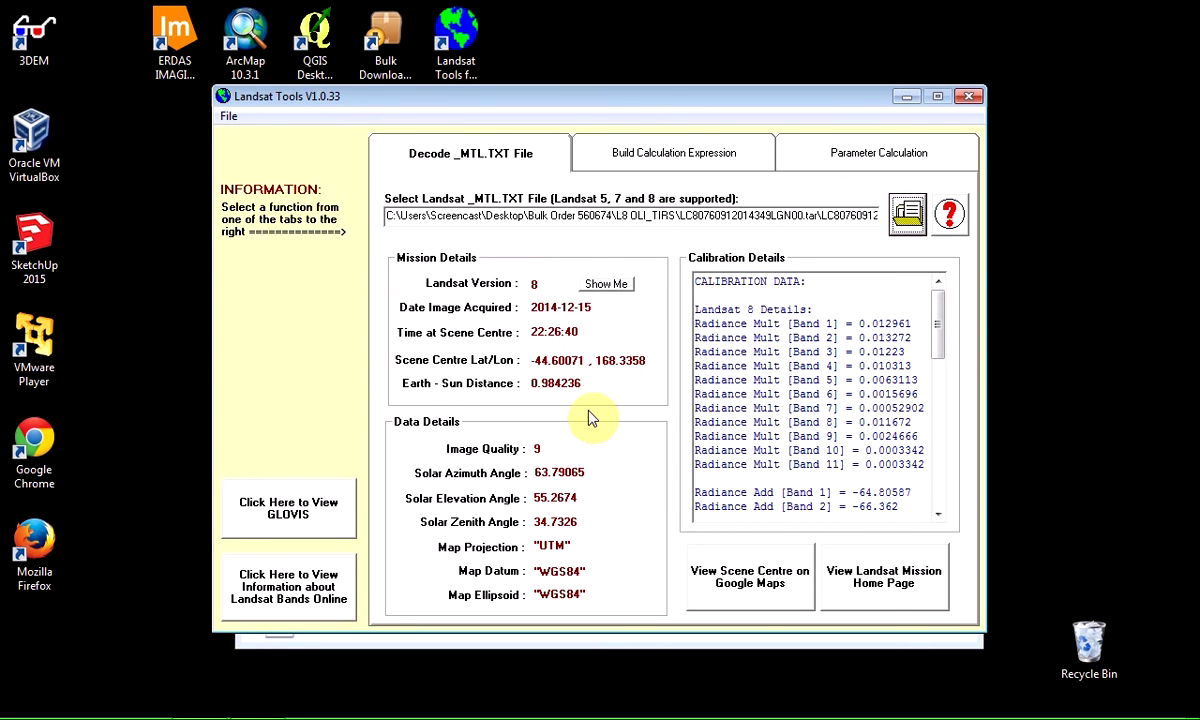
pyautogui.click(657, 160)
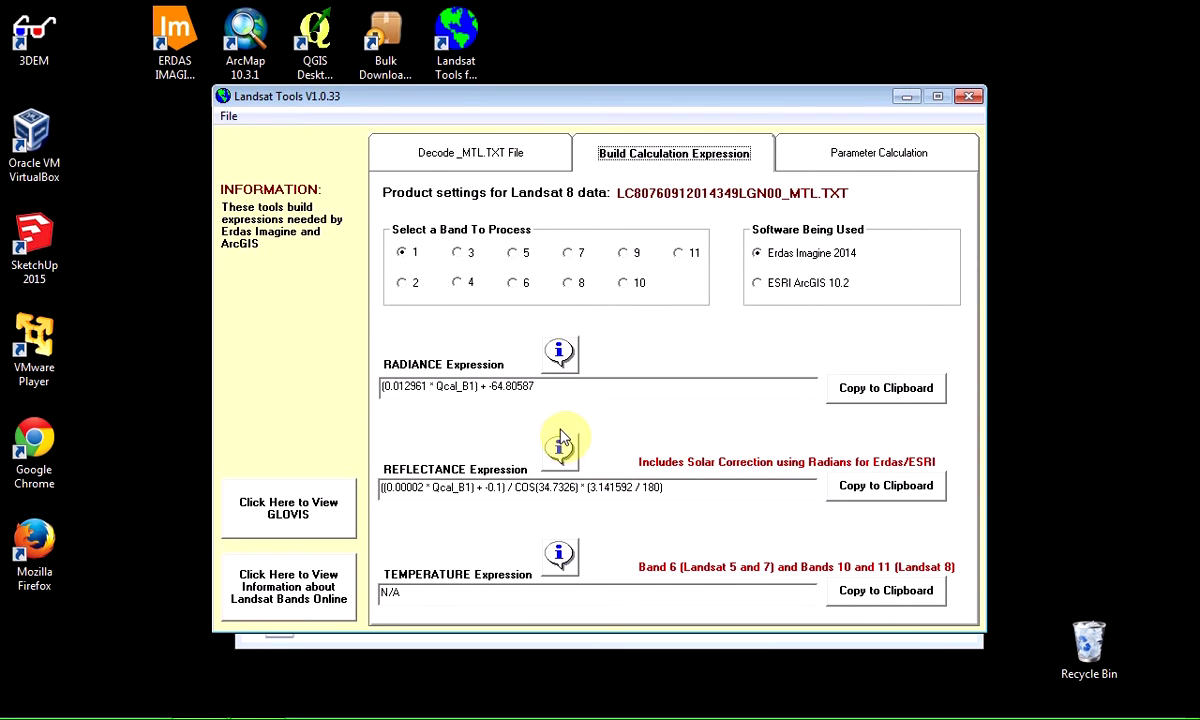
pyautogui.click(402, 283)
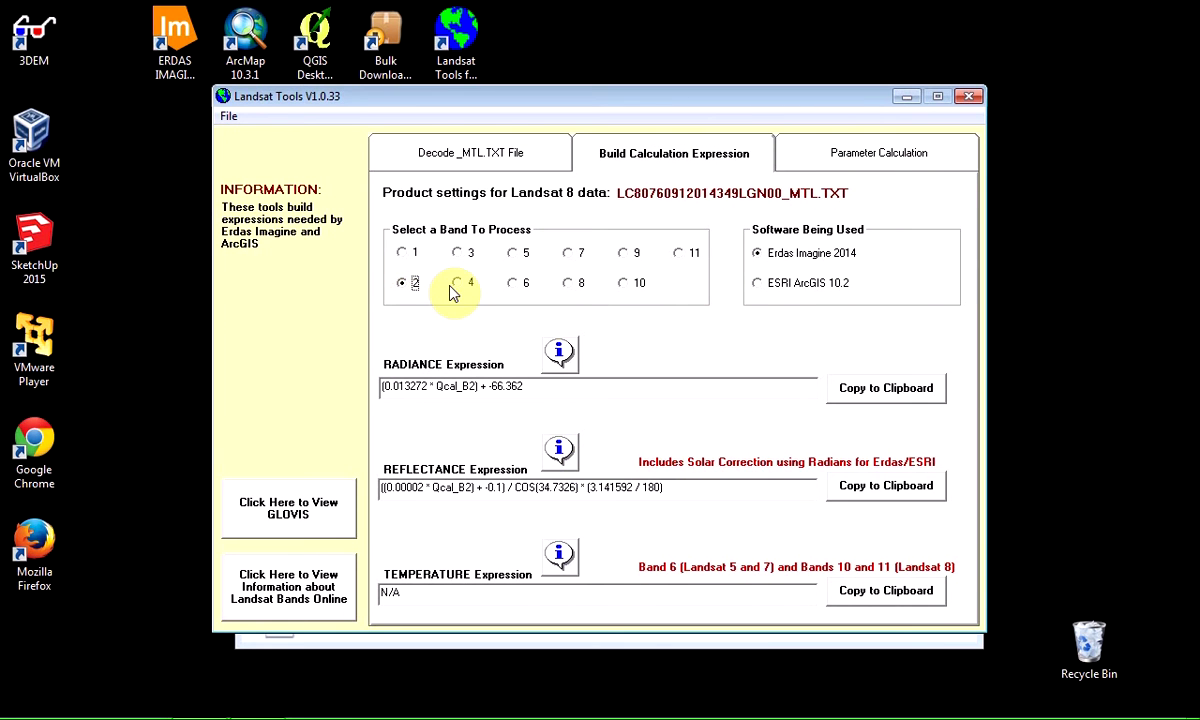
pyautogui.click(457, 254)
pyautogui.click(460, 284)
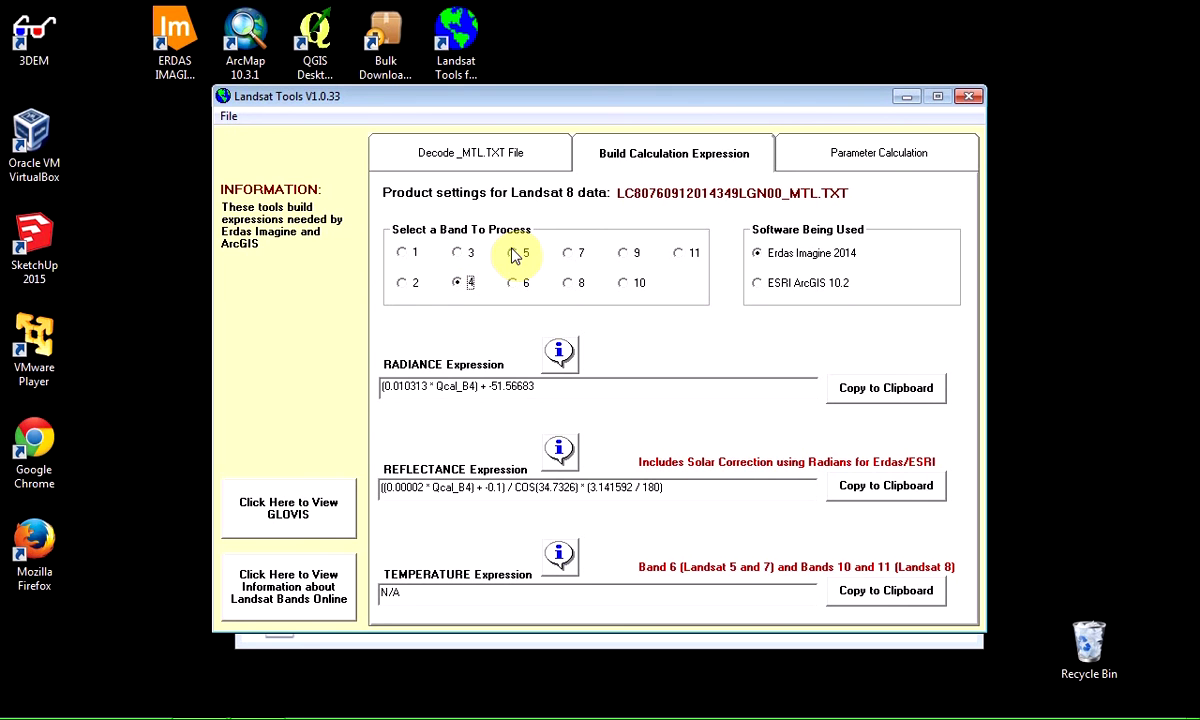
pyautogui.click(514, 254)
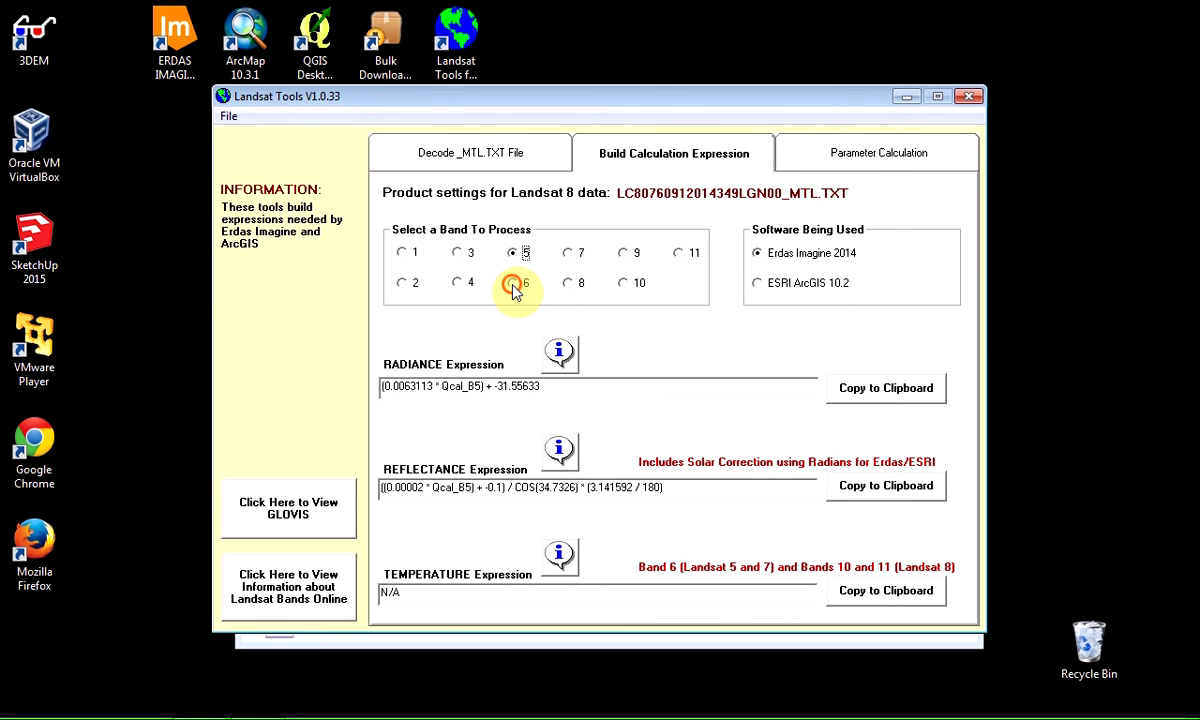
pyautogui.click(513, 285)
pyautogui.click(568, 253)
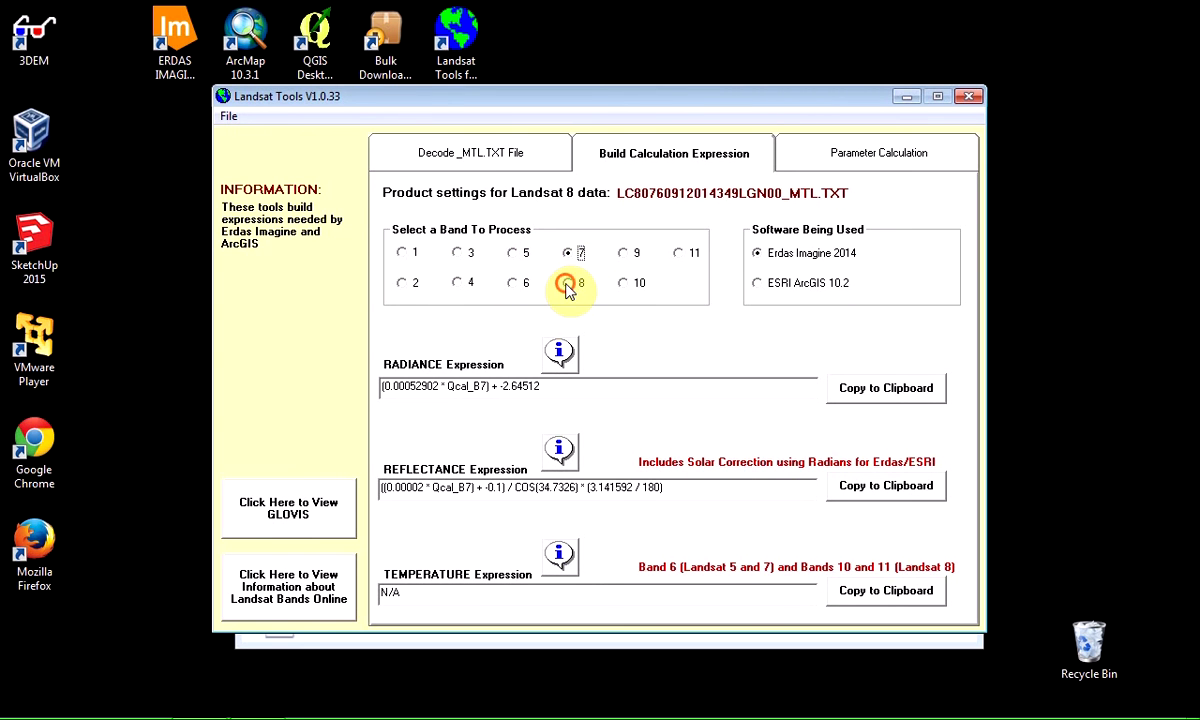
pyautogui.click(566, 285)
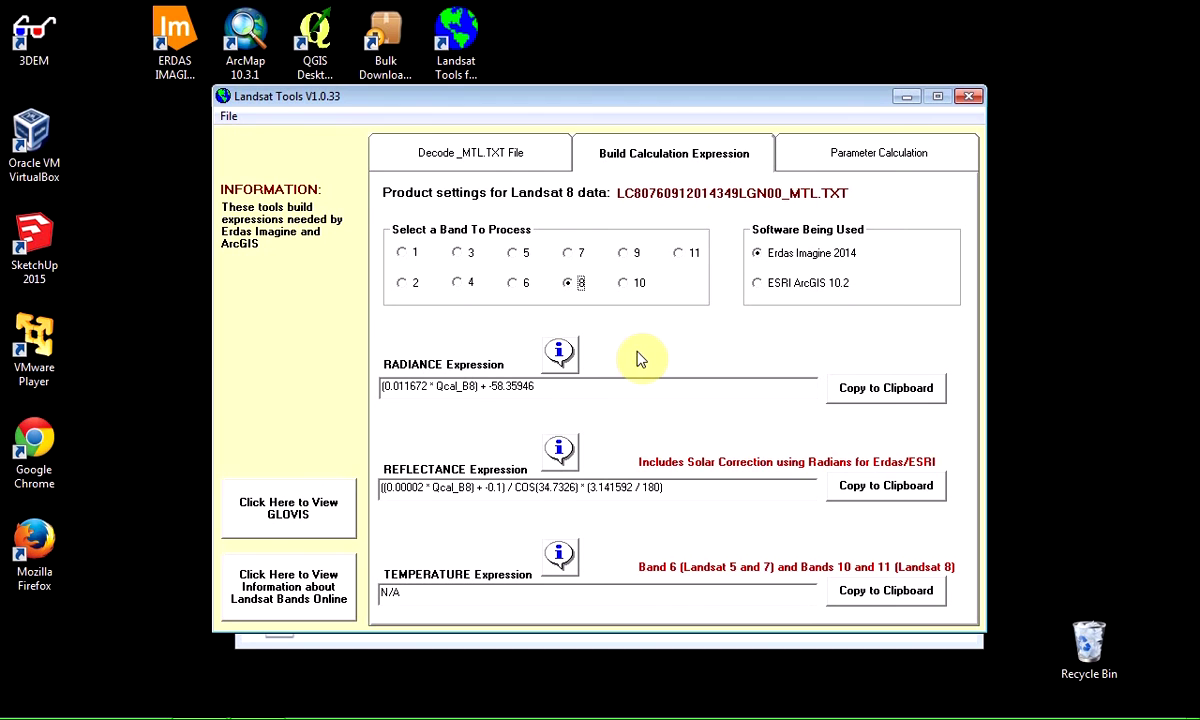
pyautogui.moveTo(383, 487); pyautogui.dragTo(705, 484)
pyautogui.click(643, 487)
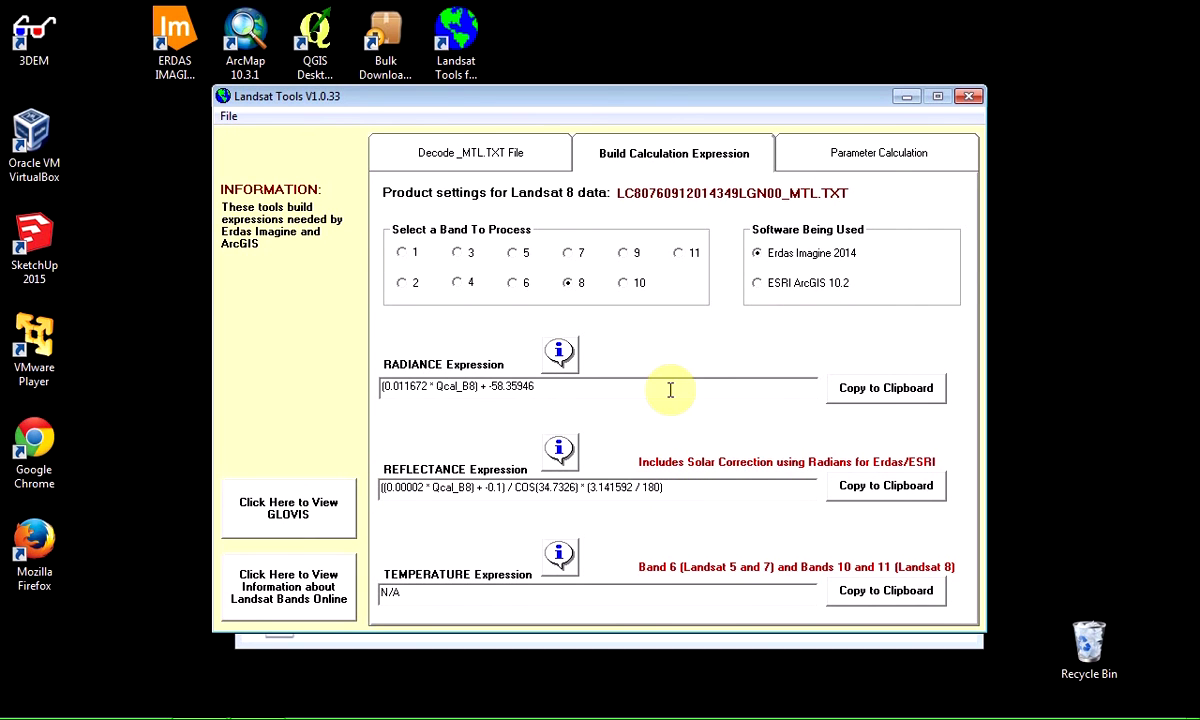
pyautogui.click(757, 283)
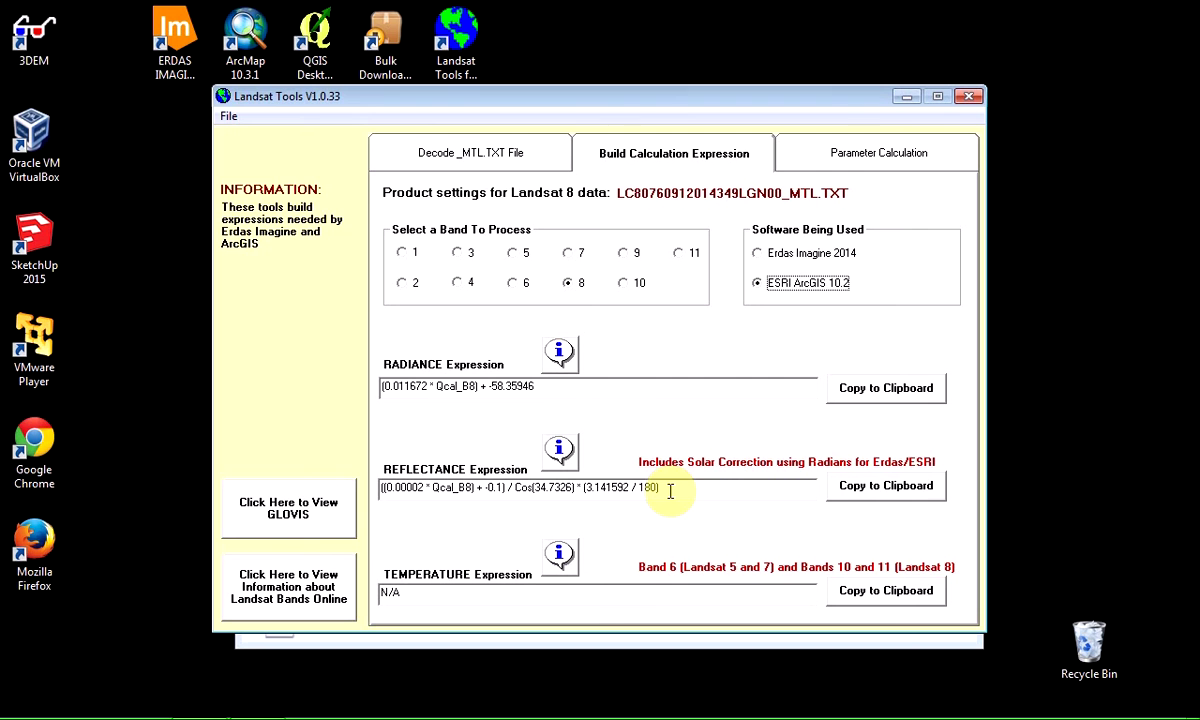
pyautogui.moveTo(670, 490); pyautogui.dragTo(300, 490)
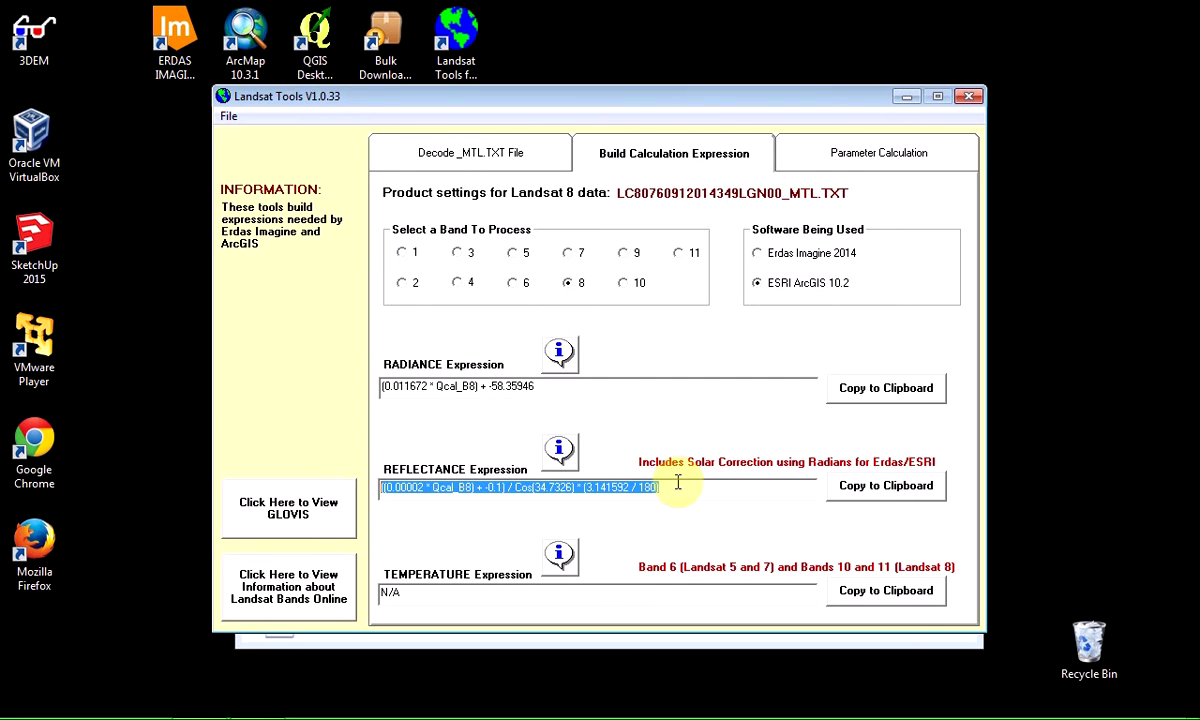
pyautogui.click(668, 490)
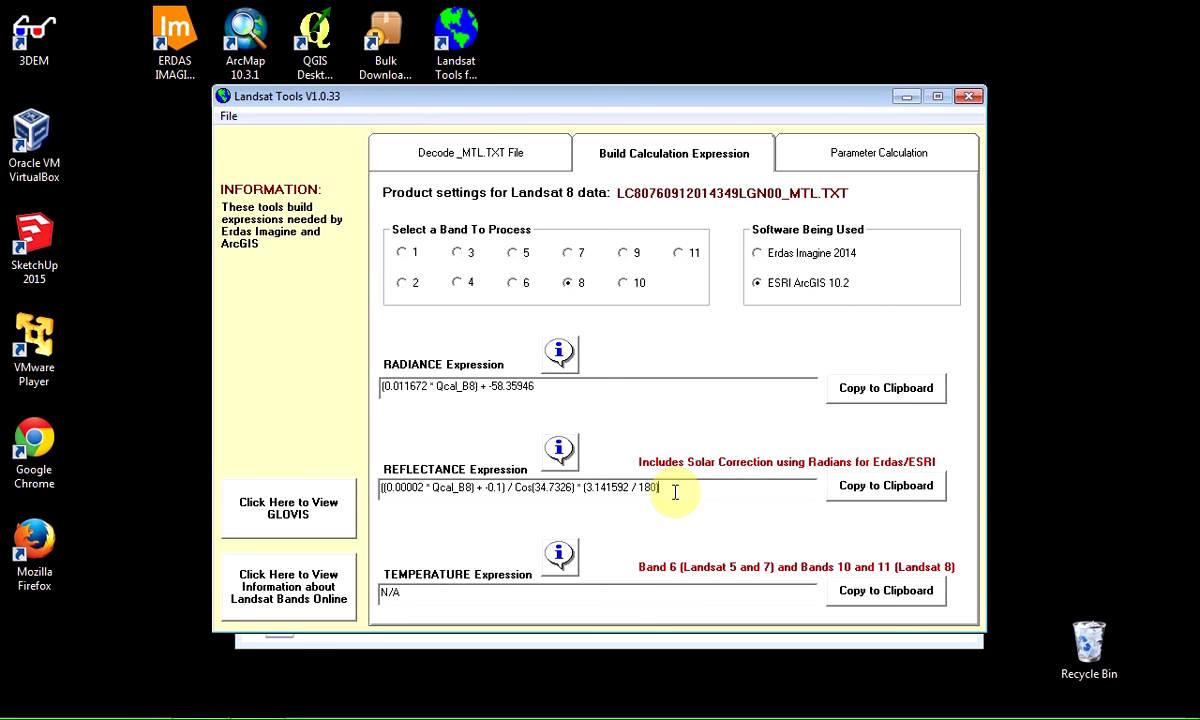
# Select band 10 and copy its temperature expression 1321.08 / (Ln((774.89 / Rad_B10) + 1)) to the clipboard
pyautogui.click(627, 286)
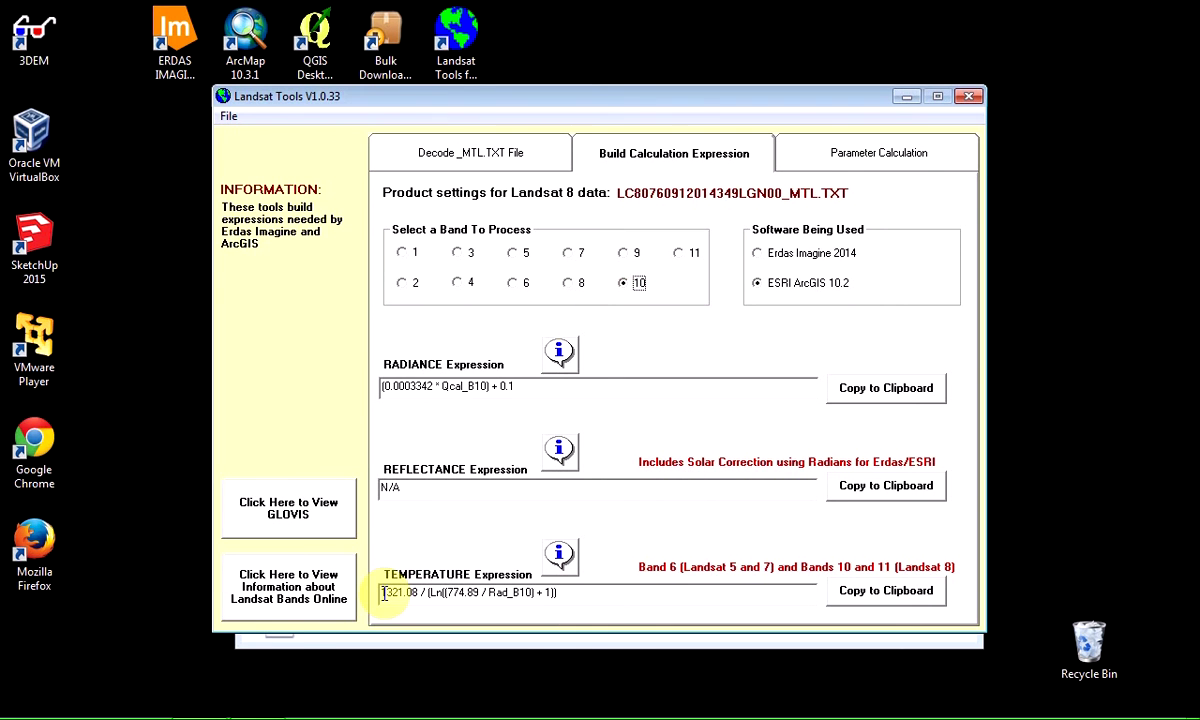
pyautogui.moveTo(381, 592); pyautogui.dragTo(566, 592)
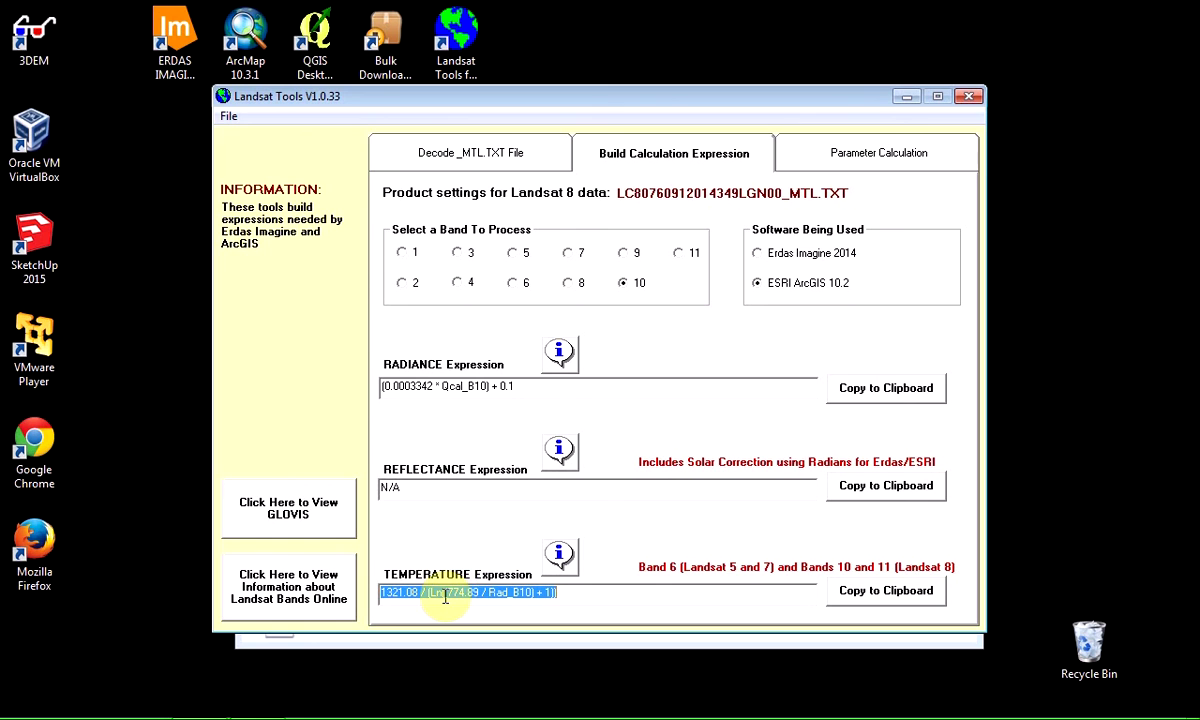
pyautogui.click(574, 593)
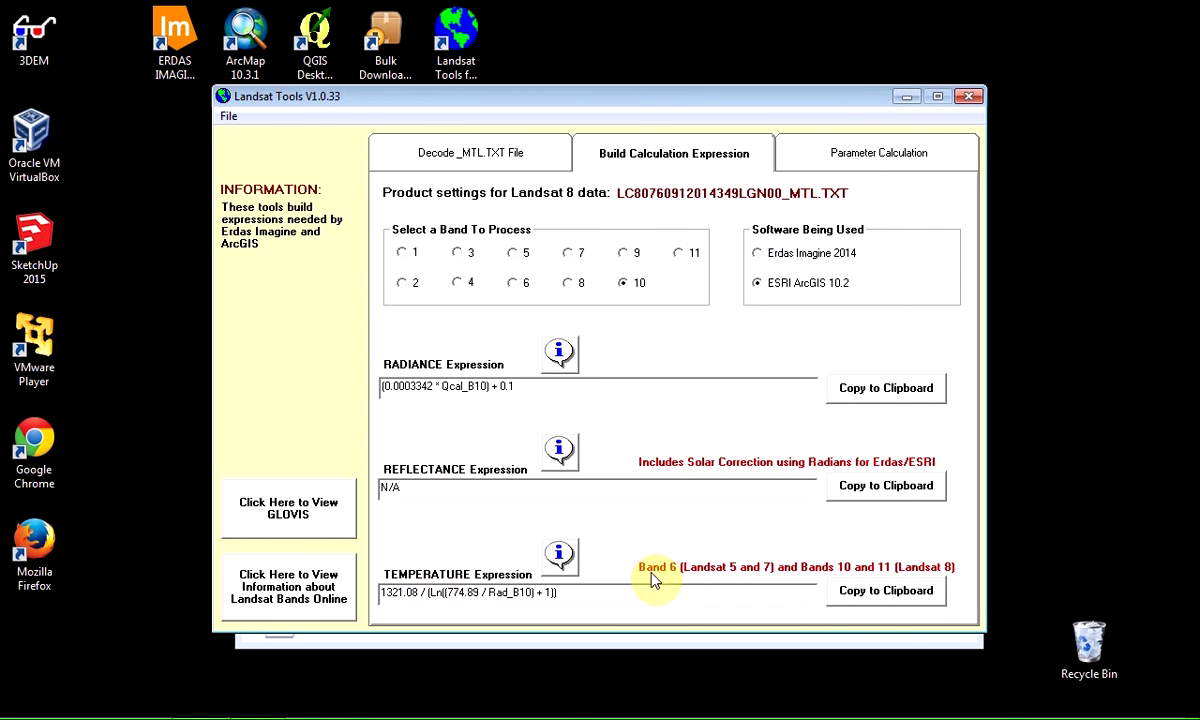
pyautogui.click(900, 593)
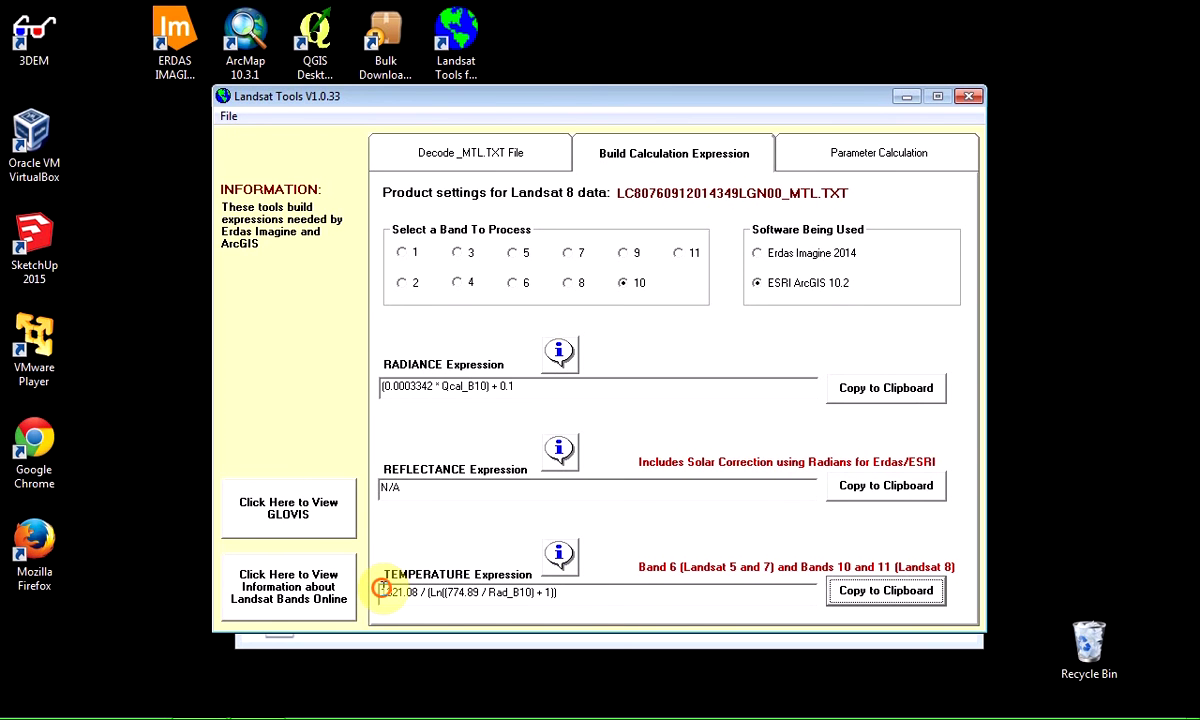
pyautogui.moveTo(381, 588); pyautogui.dragTo(621, 594)
pyautogui.click(616, 594)
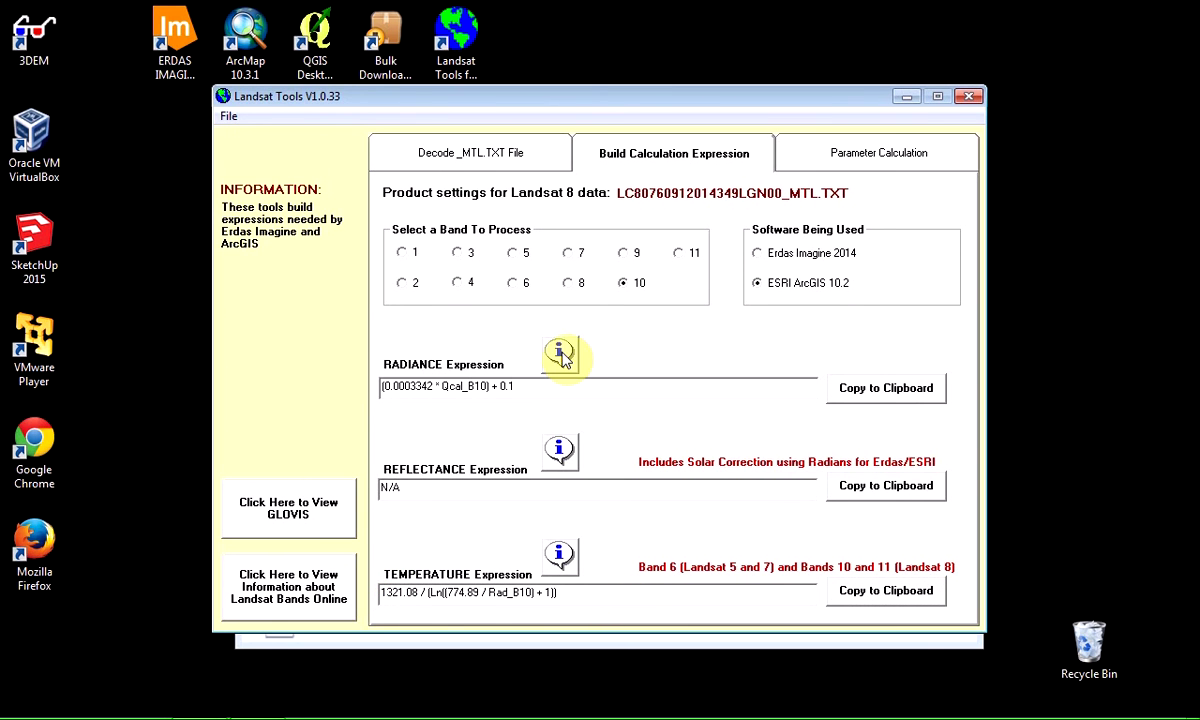
pyautogui.click(560, 353)
pyautogui.click(586, 491)
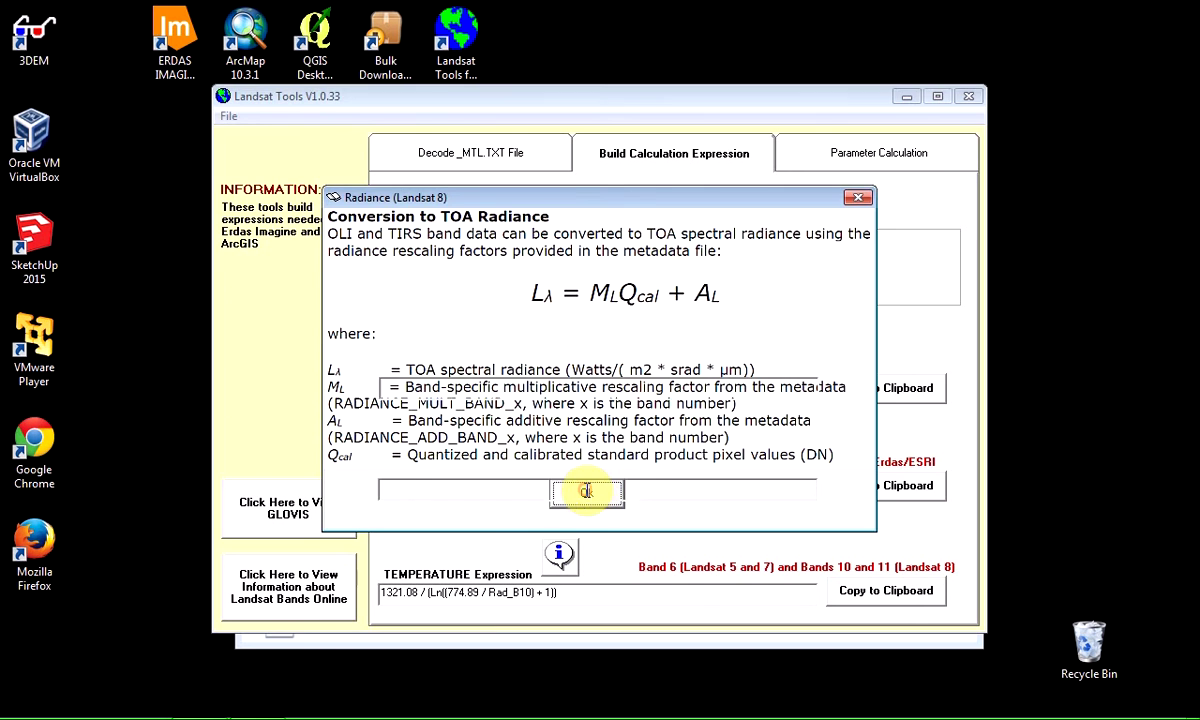
pyautogui.click(560, 452)
pyautogui.click(575, 510)
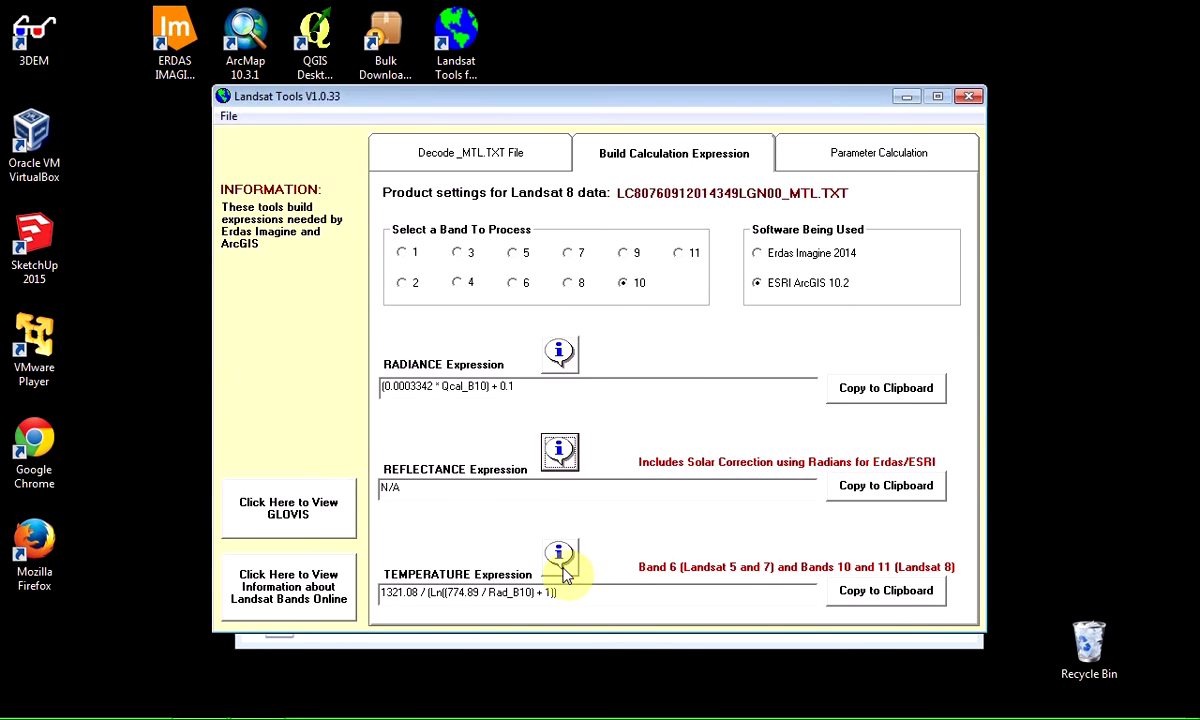
pyautogui.click(560, 558)
pyautogui.click(590, 545)
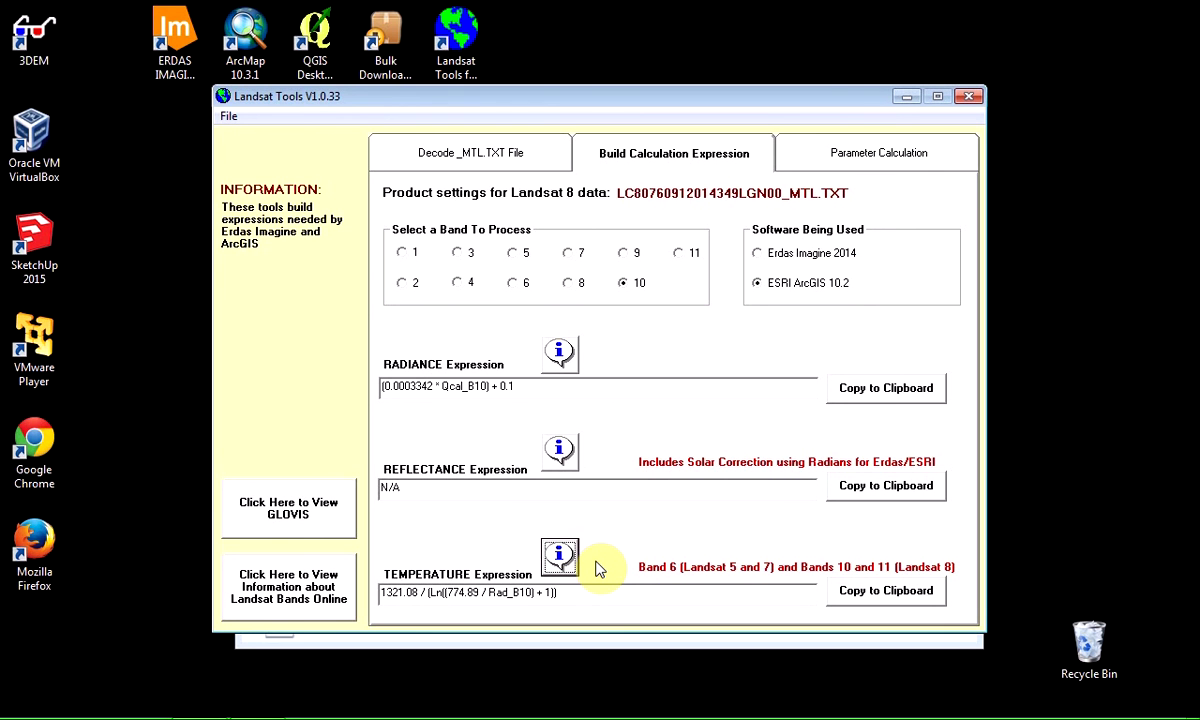
pyautogui.click(560, 352)
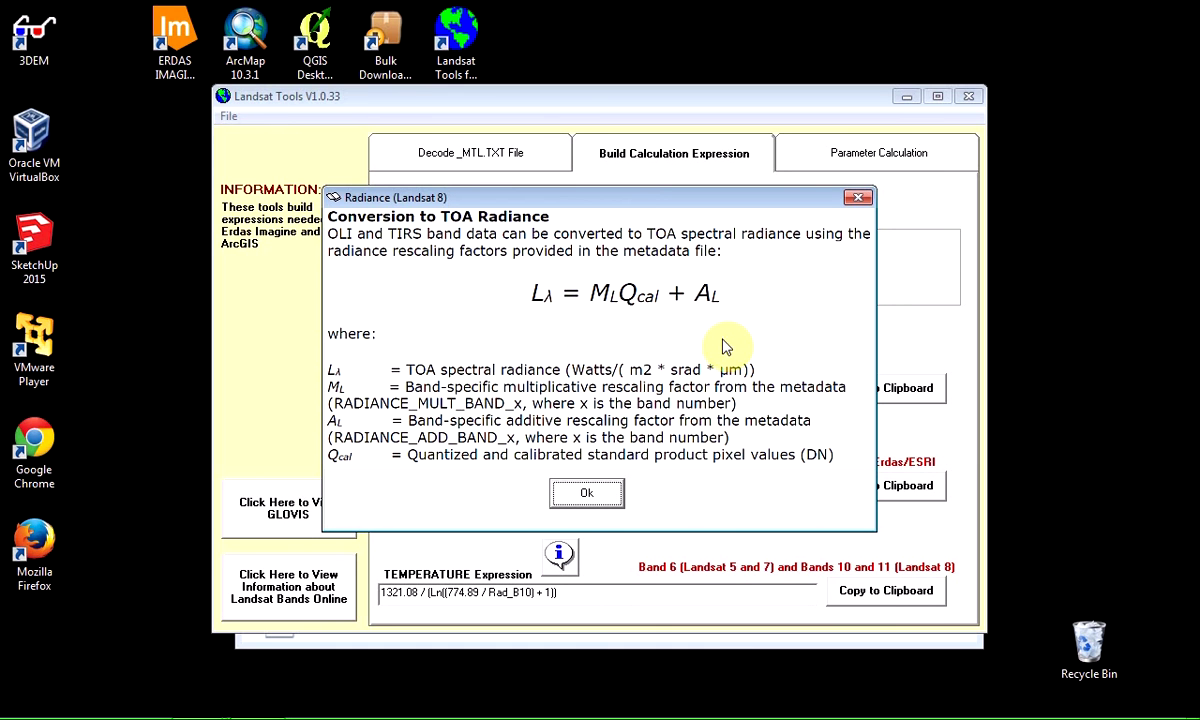
pyautogui.click(606, 498)
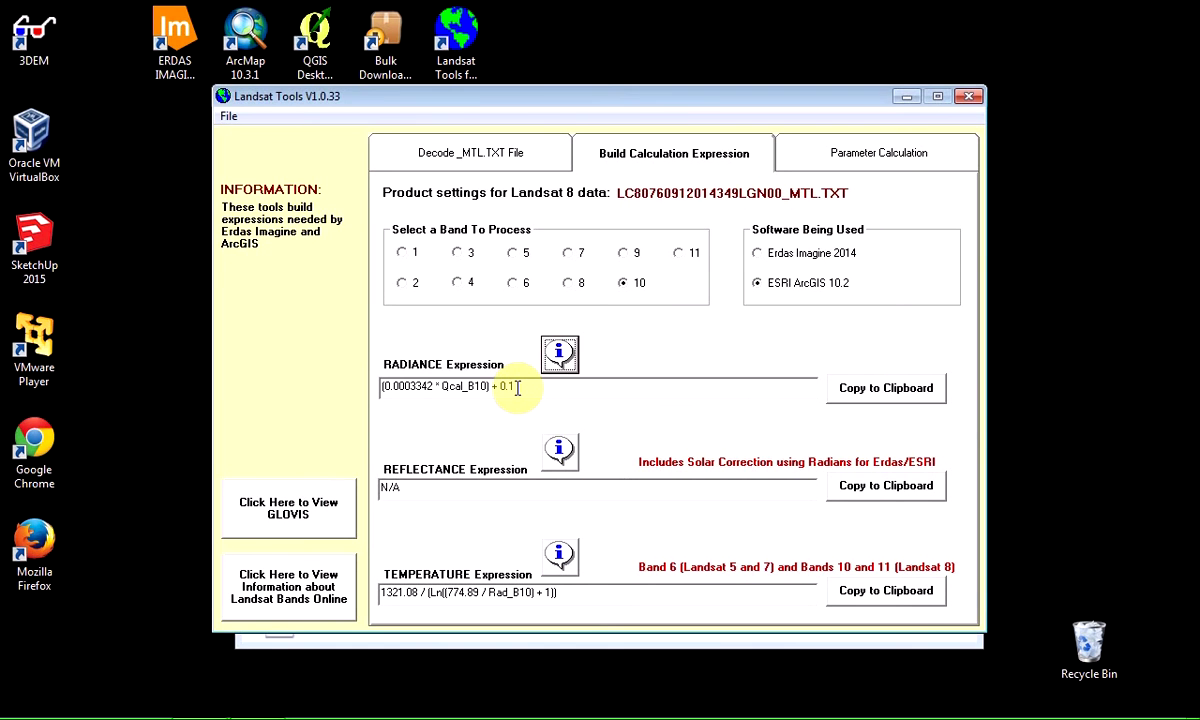
pyautogui.moveTo(512, 387); pyautogui.dragTo(367, 384)
# Switch to the Decode _MTL.TXT File tab and scroll the Calibration Details list
pyautogui.click(462, 163)
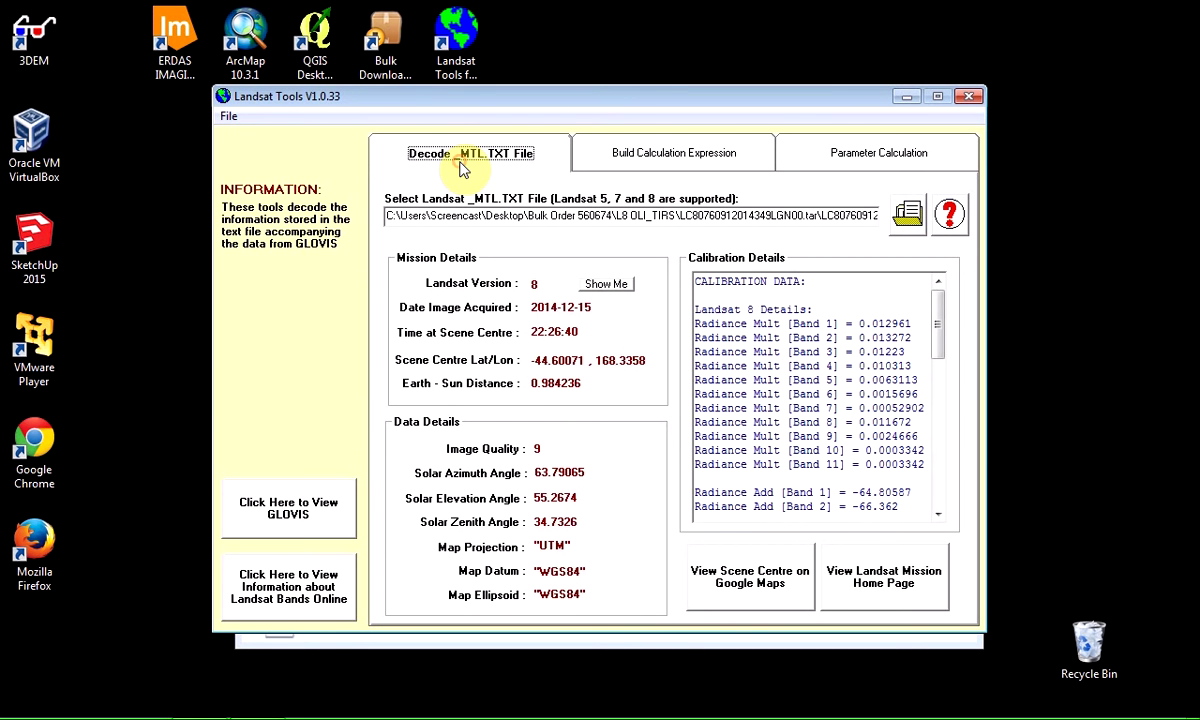
pyautogui.moveTo(936, 319); pyautogui.dragTo(940, 293)
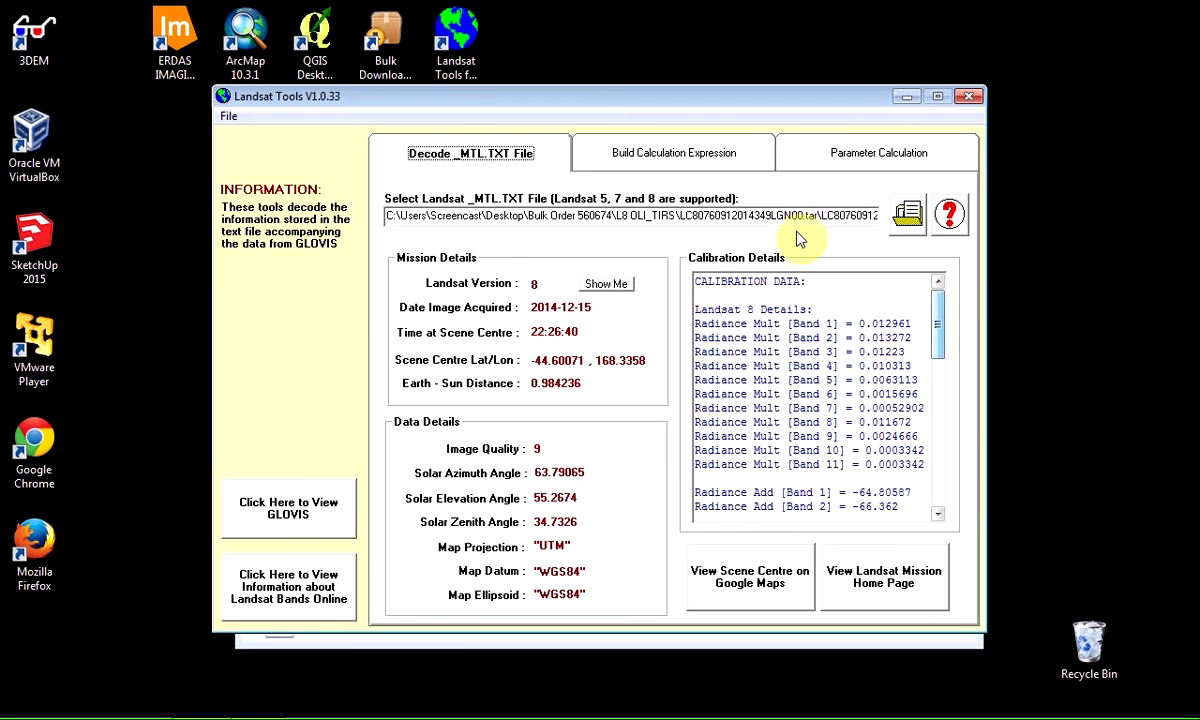
# Go back to Build Calculation Expression, read the brightness temperature explanation, and reselect the temperature expression
pyautogui.click(722, 163)
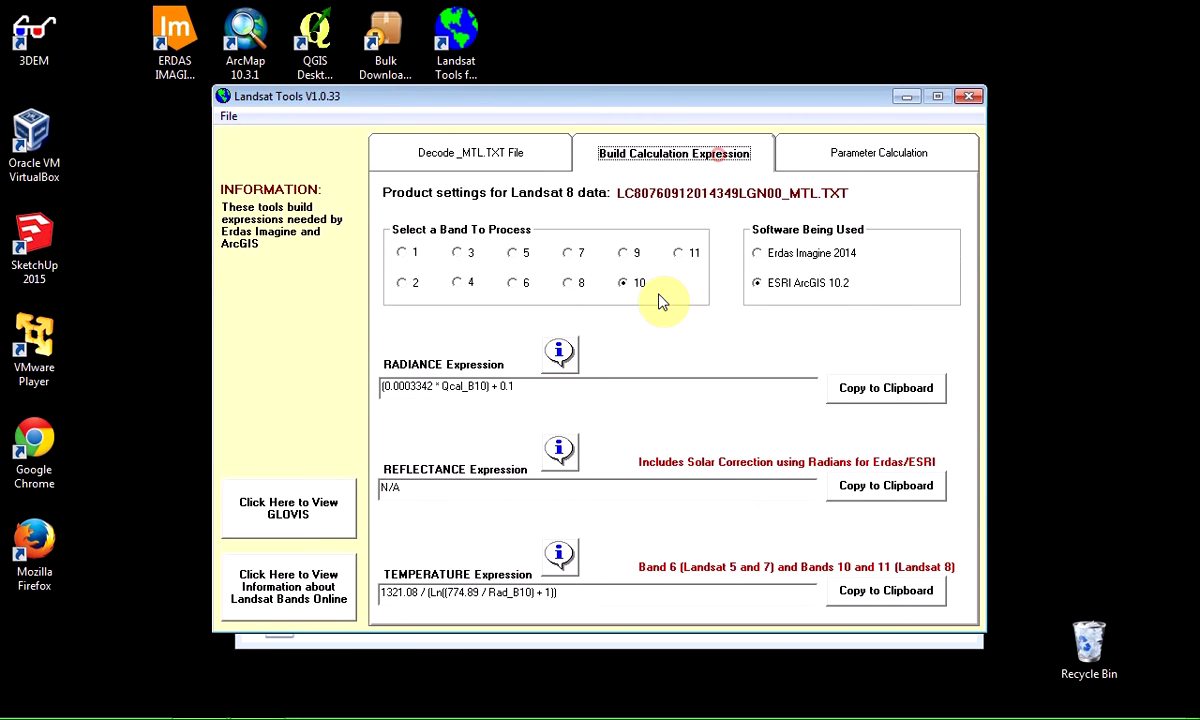
pyautogui.click(516, 386)
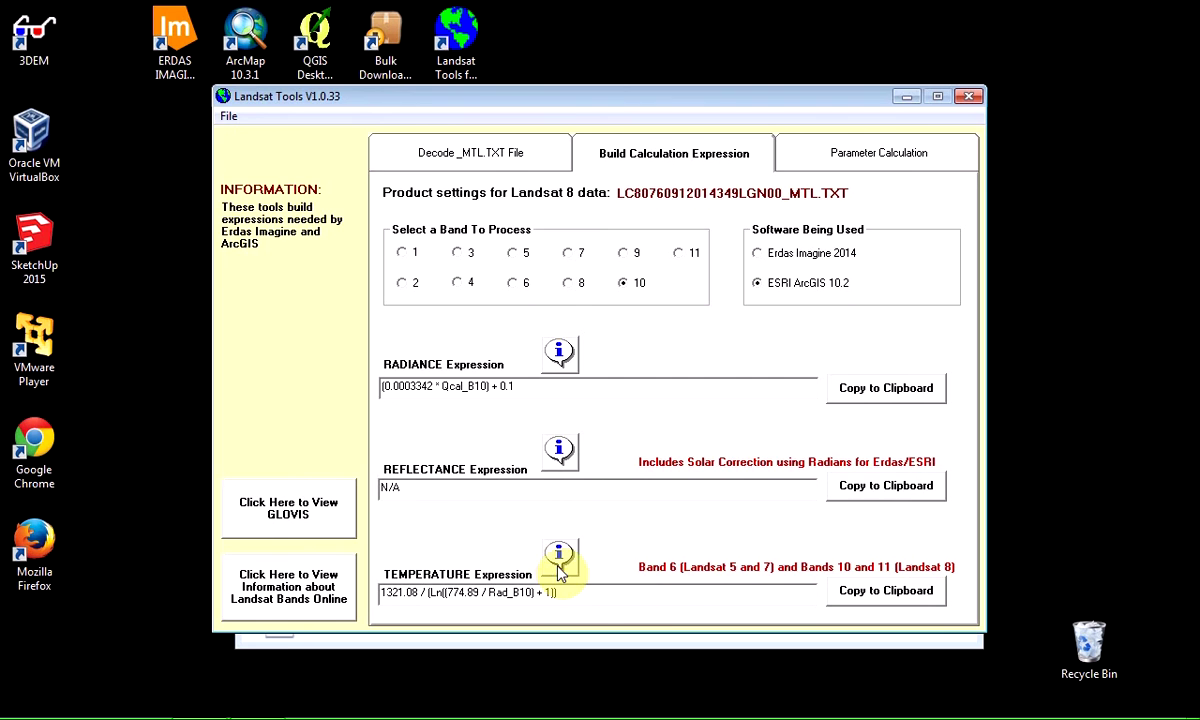
pyautogui.click(558, 563)
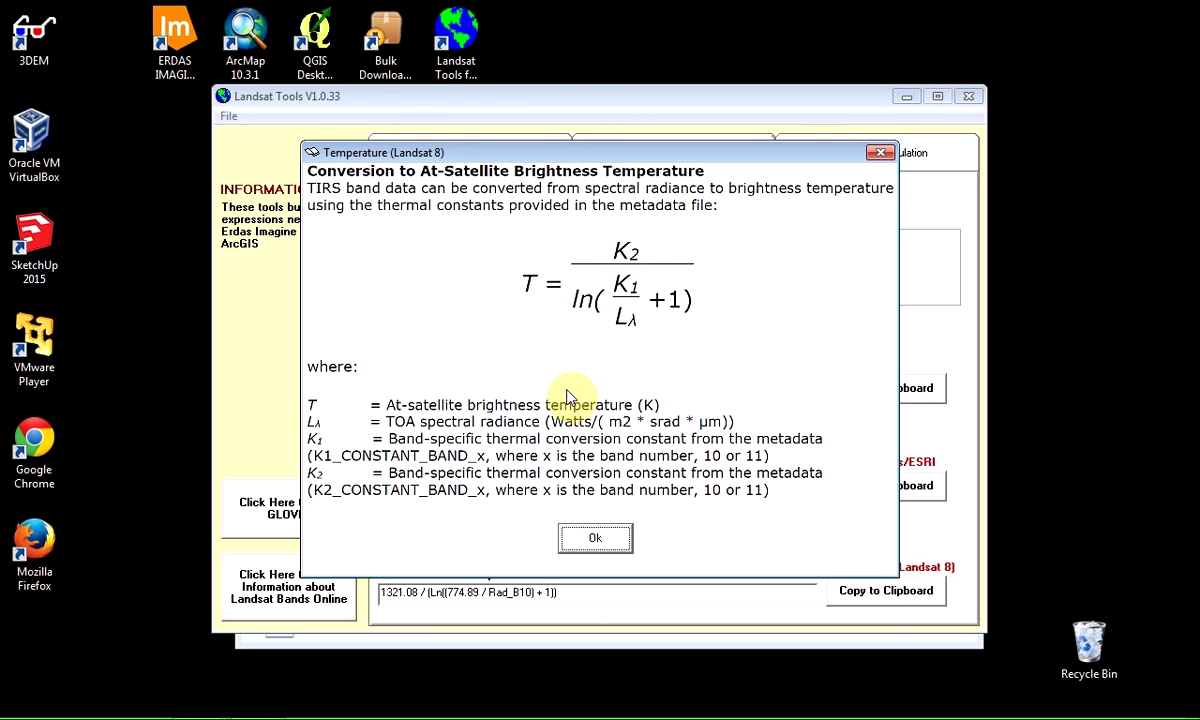
pyautogui.click(595, 538)
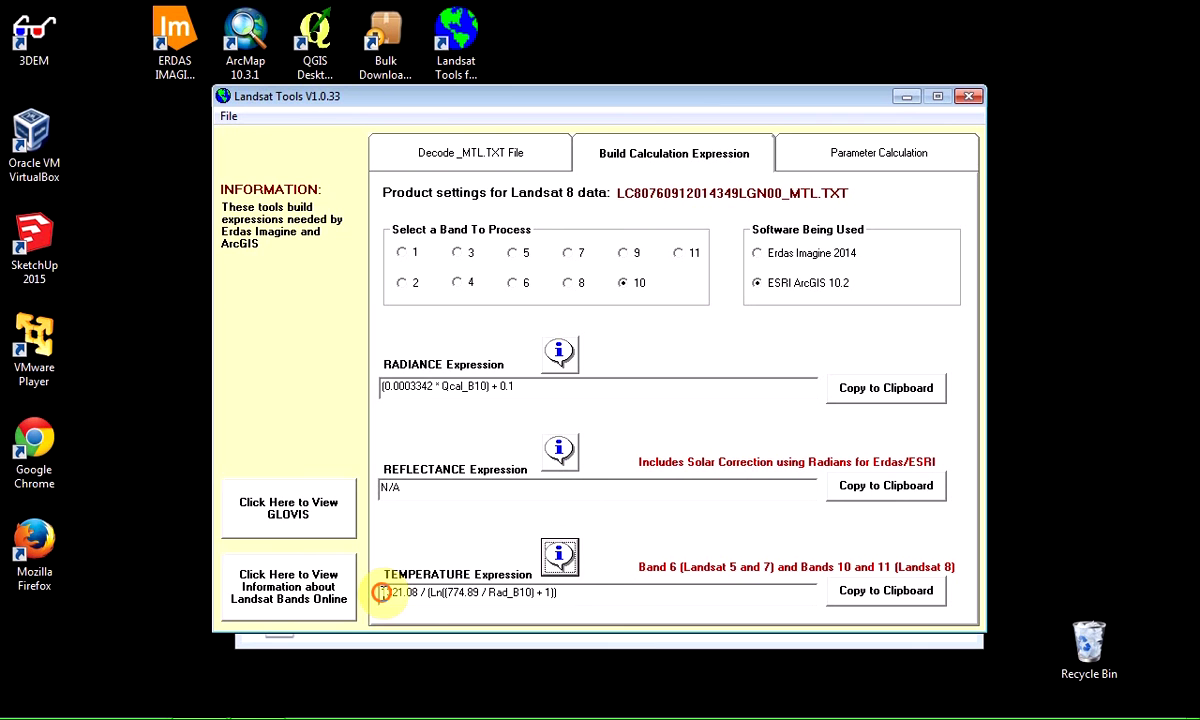
pyautogui.moveTo(383, 592); pyautogui.dragTo(602, 594)
pyautogui.click(599, 591)
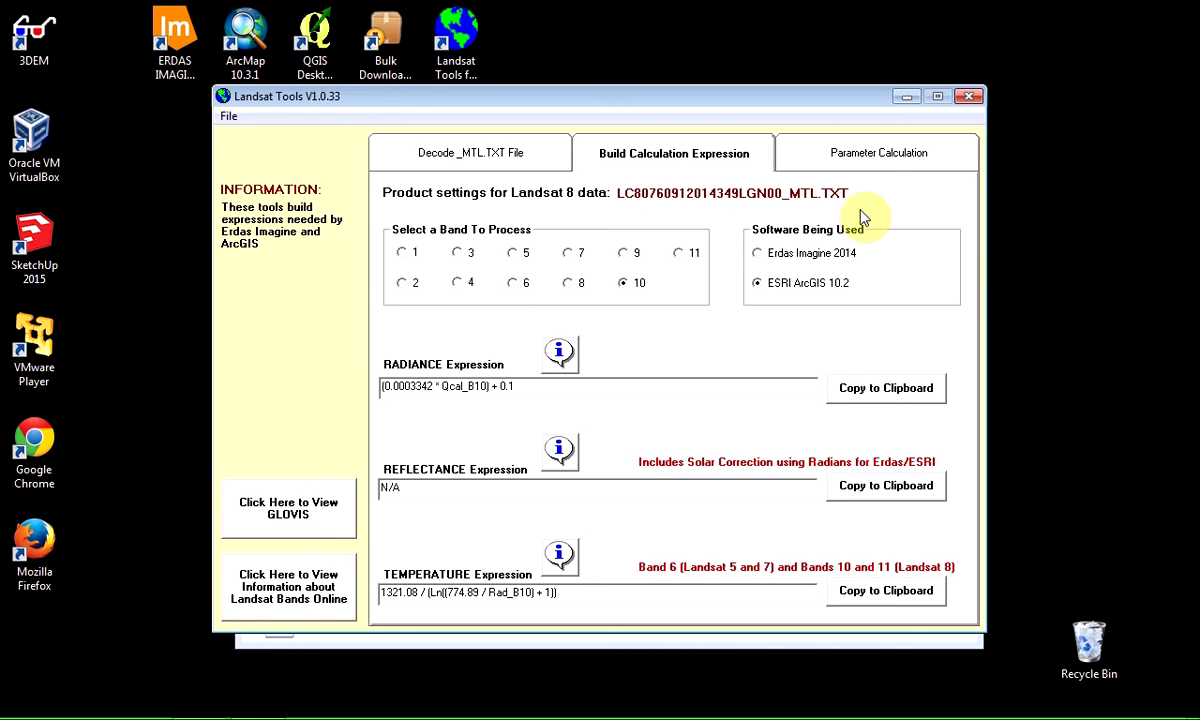
# On the Parameter Calculation tab, review the NDVI formula explanation twice
pyautogui.click(876, 160)
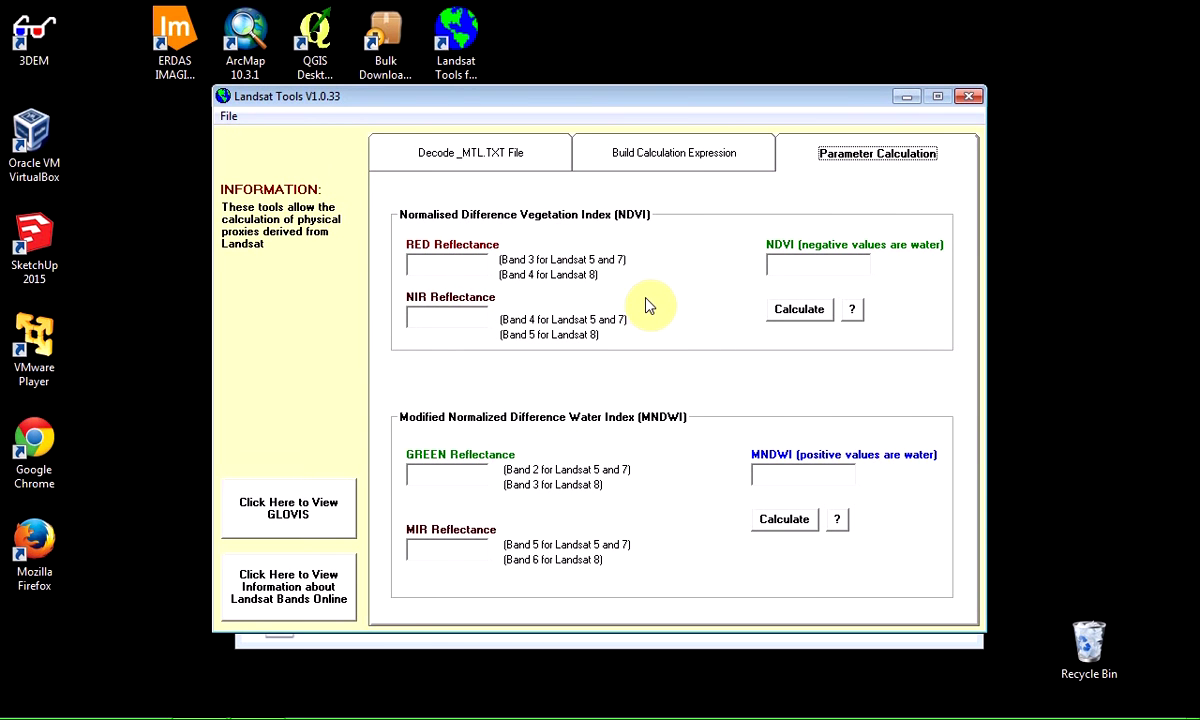
pyautogui.click(848, 312)
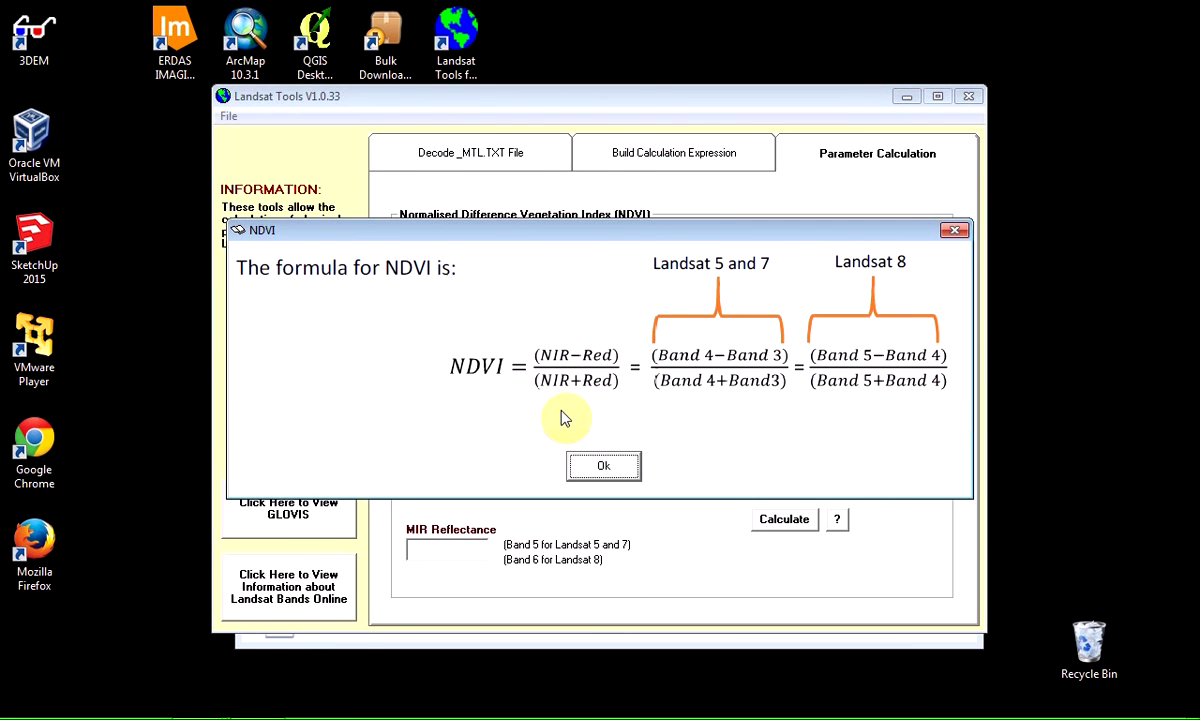
pyautogui.click(605, 466)
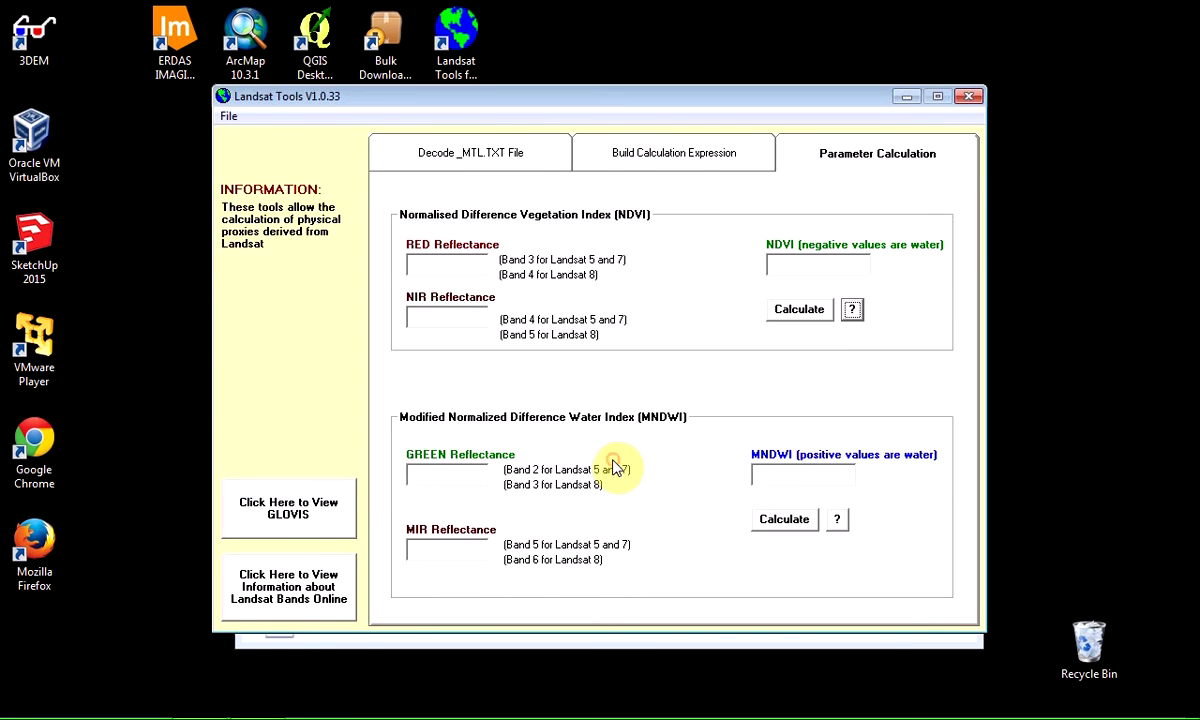
pyautogui.click(852, 313)
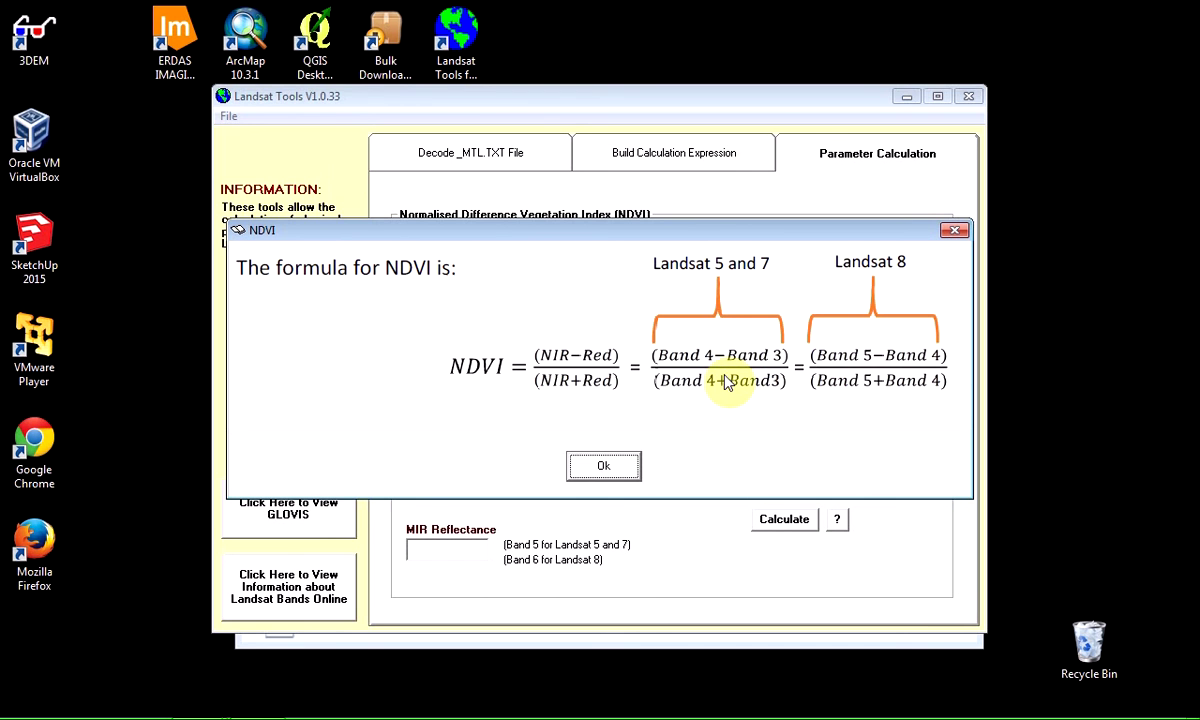
pyautogui.click(603, 468)
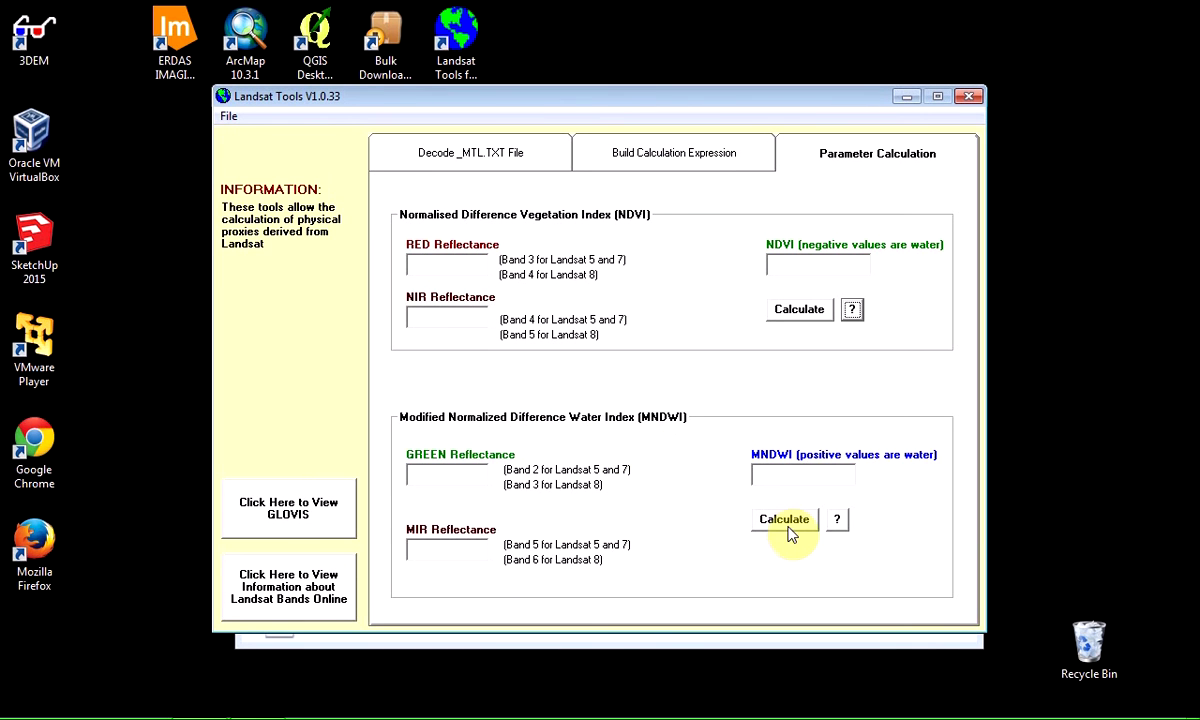
# Review the MNDWI formula, then calculate MNDWI with empty reflectance inputs, giving 0.000
pyautogui.click(837, 521)
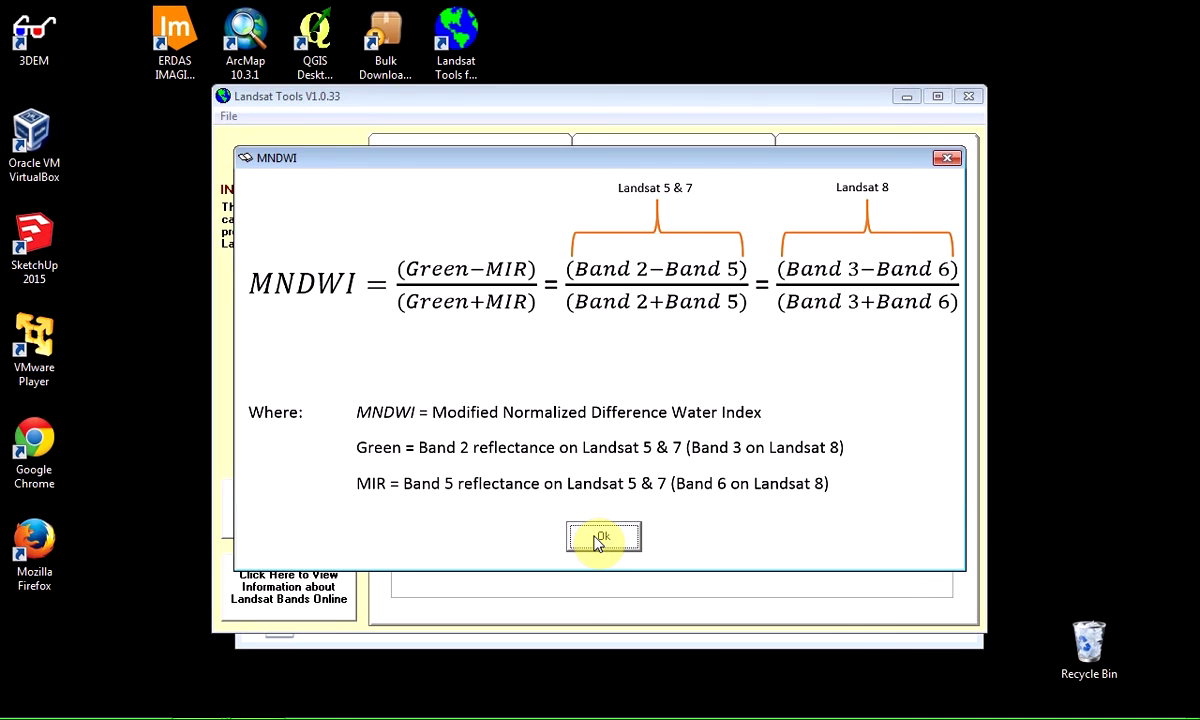
pyautogui.click(597, 538)
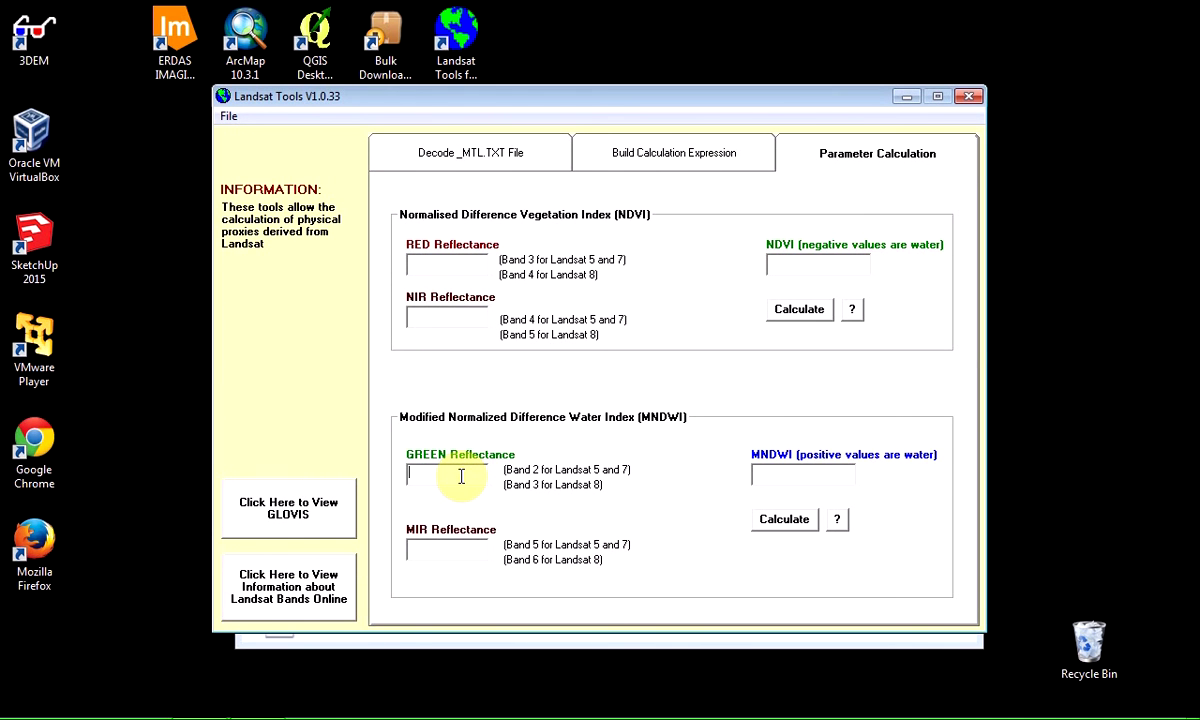
pyautogui.click(450, 545)
pyautogui.click(791, 518)
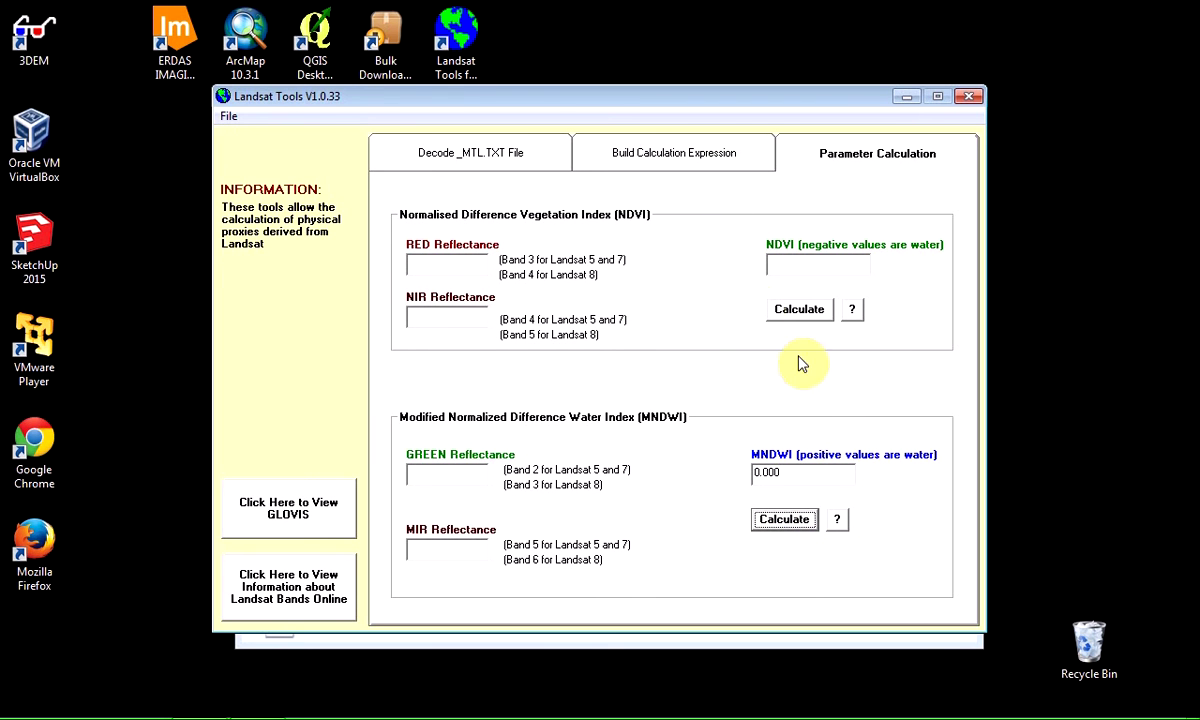
# Preview the band 5 and band 3 expressions, then open the Landsat mission home page from the Decode tab
pyautogui.click(704, 147)
pyautogui.click(513, 254)
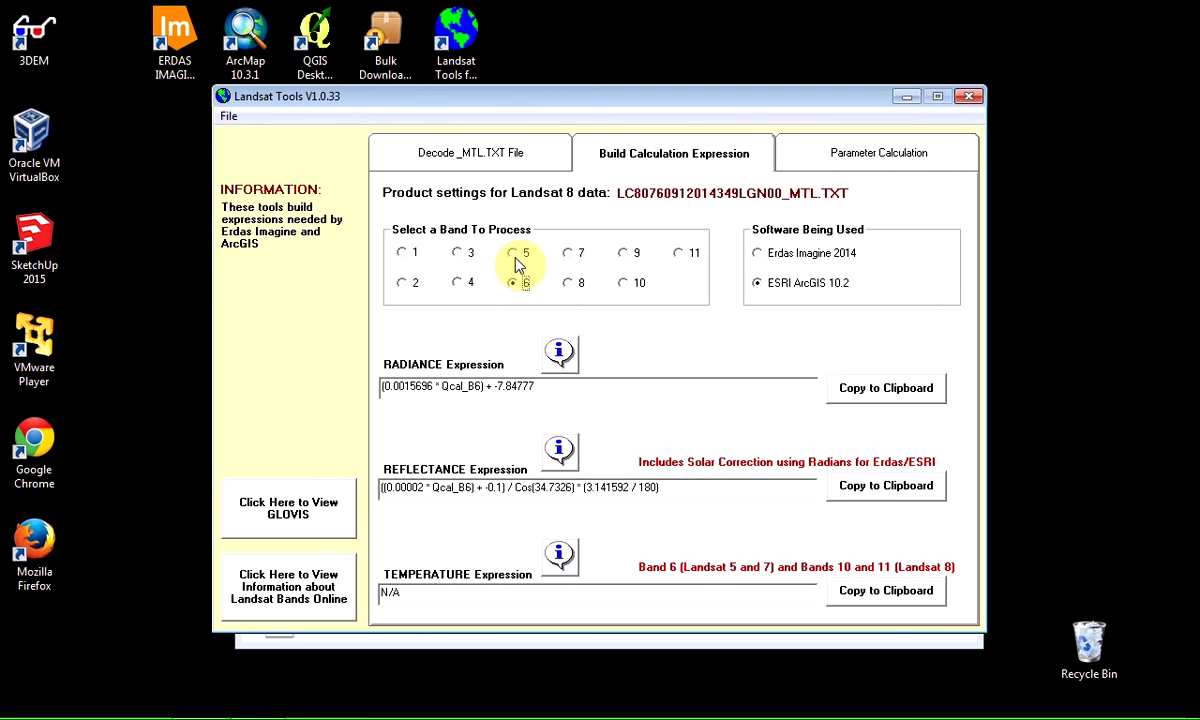
pyautogui.click(458, 253)
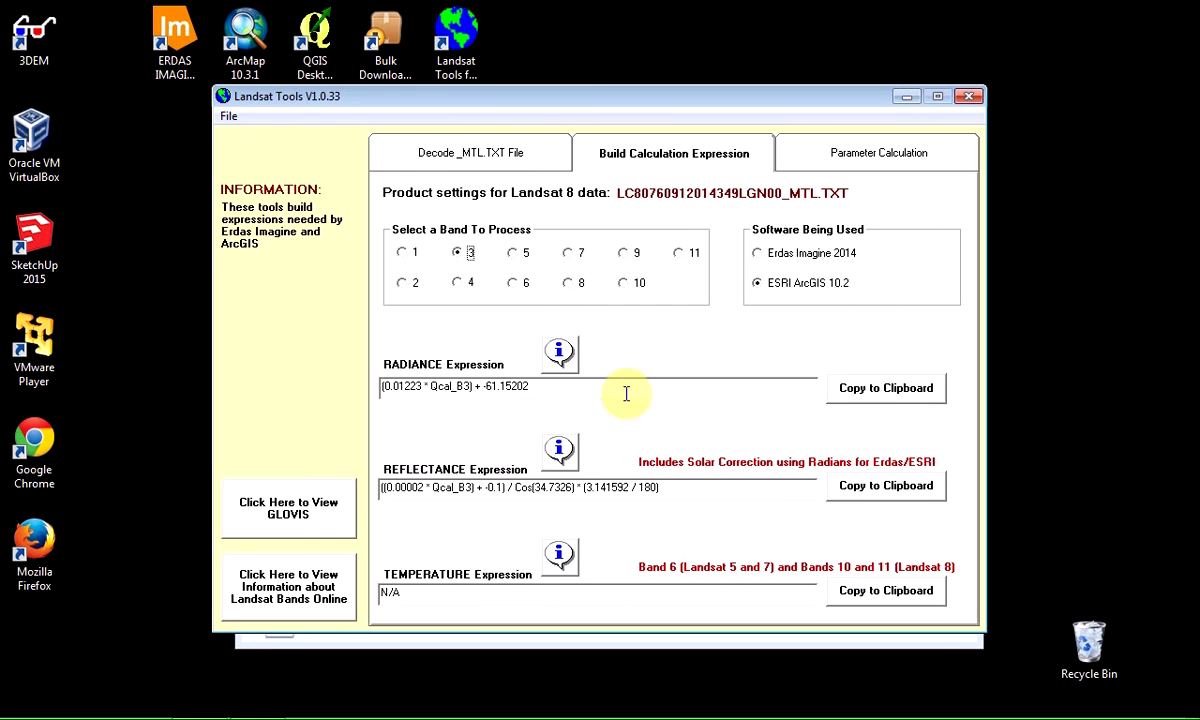
pyautogui.click(503, 150)
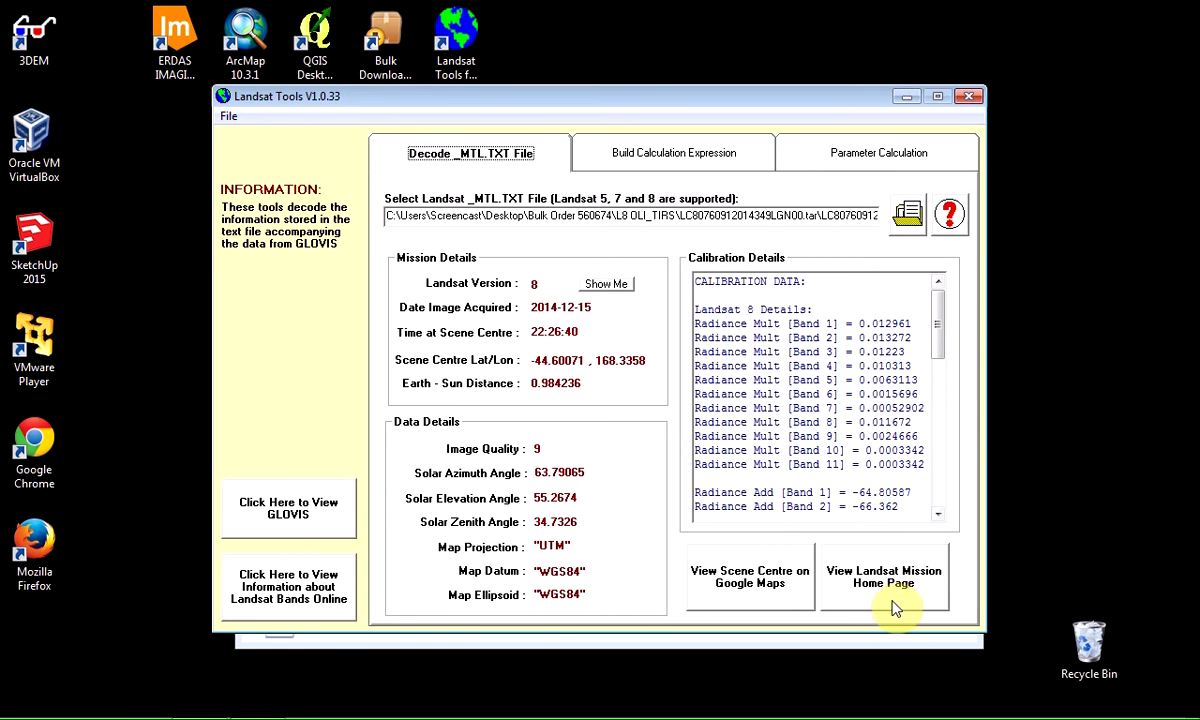
pyautogui.click(860, 584)
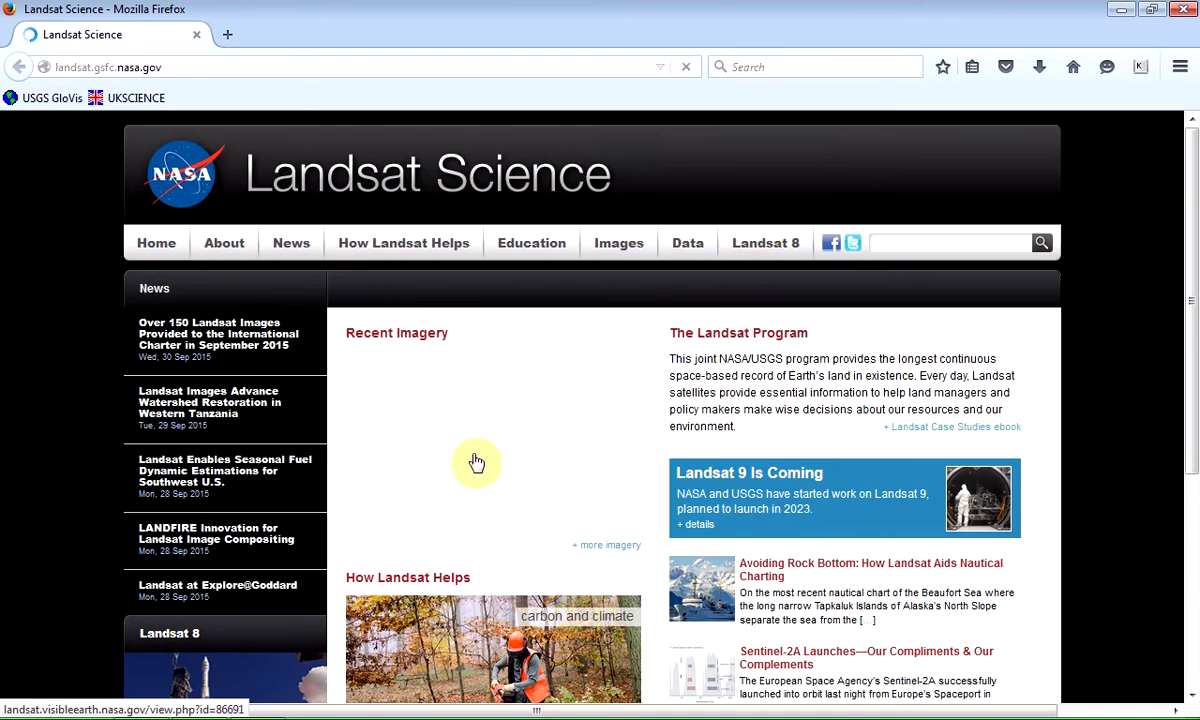
# Scroll through the Landsat Science home page, then close Firefox to get back to Landsat Tools
pyautogui.scroll(-5, 471, 461)
pyautogui.scroll(5, 655, 390)
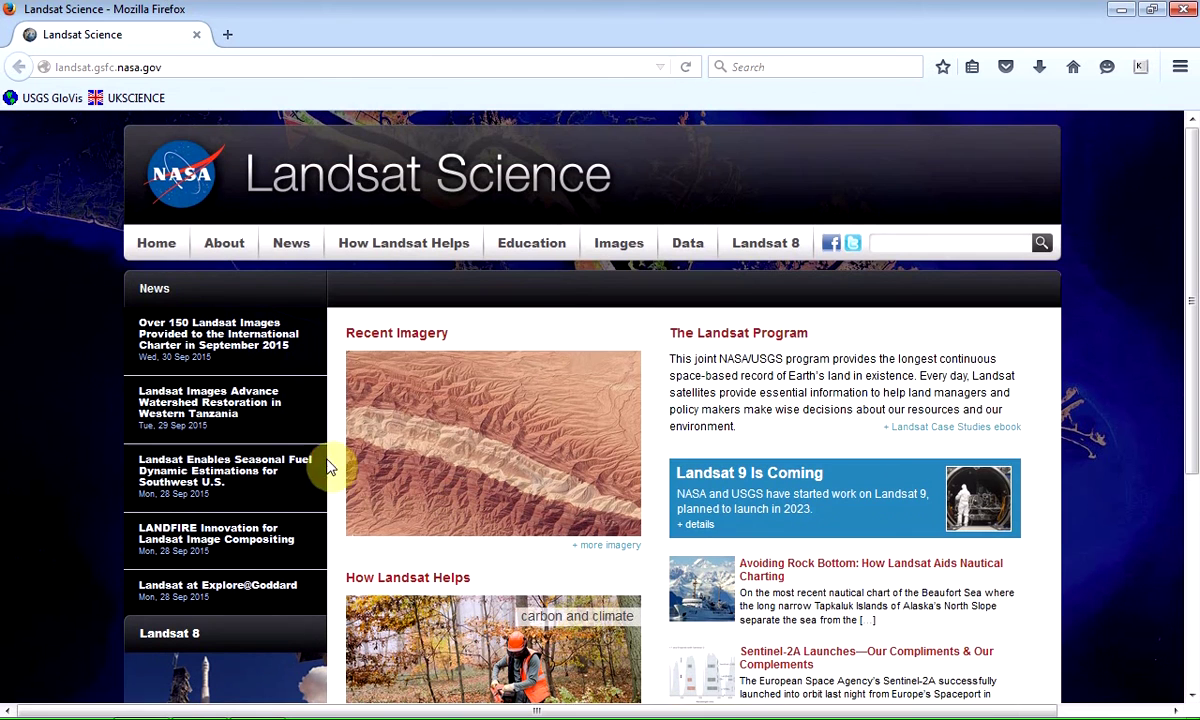
pyautogui.click(1183, 10)
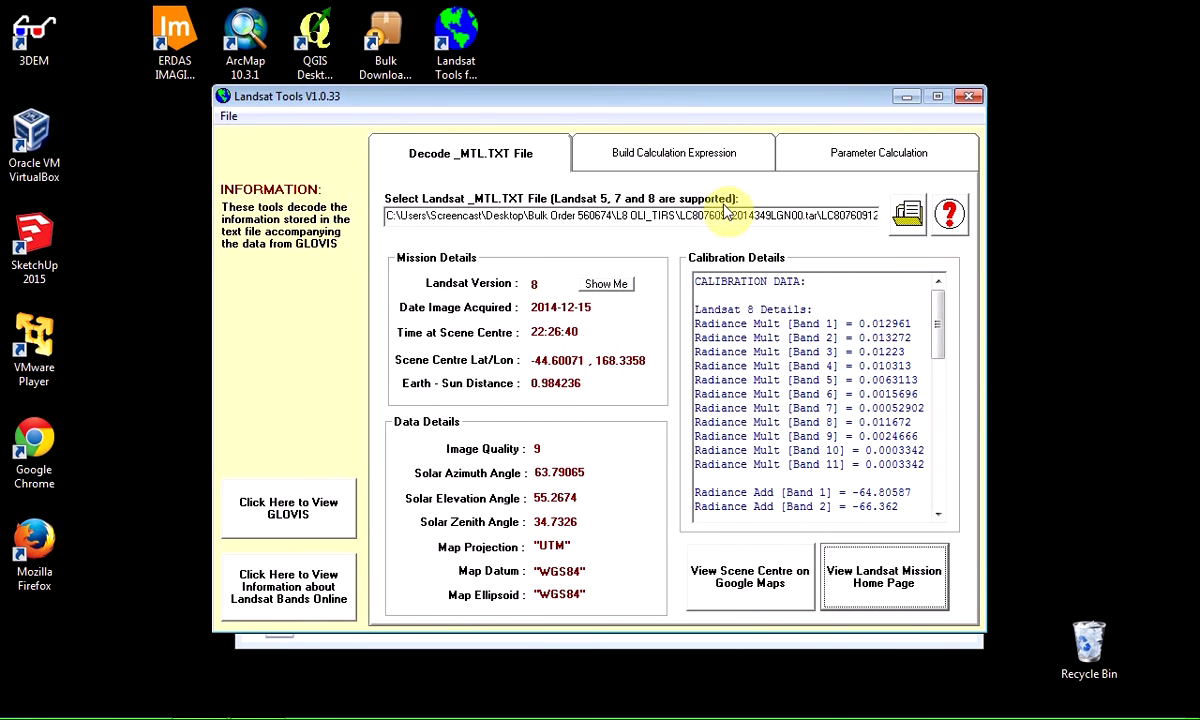
# Show the scene centre near Earnslaw Glacier on Google Maps, zoom out to the South Island, then close Firefox
pyautogui.click(753, 585)
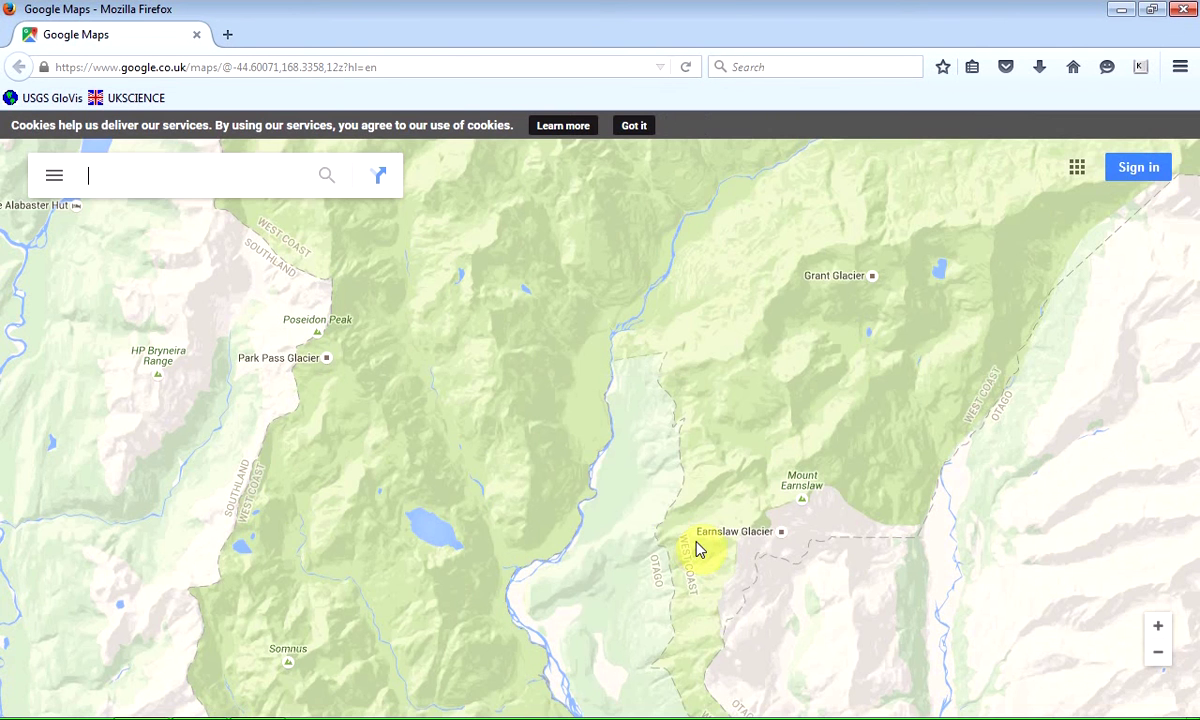
pyautogui.scroll(-3, 618, 497)
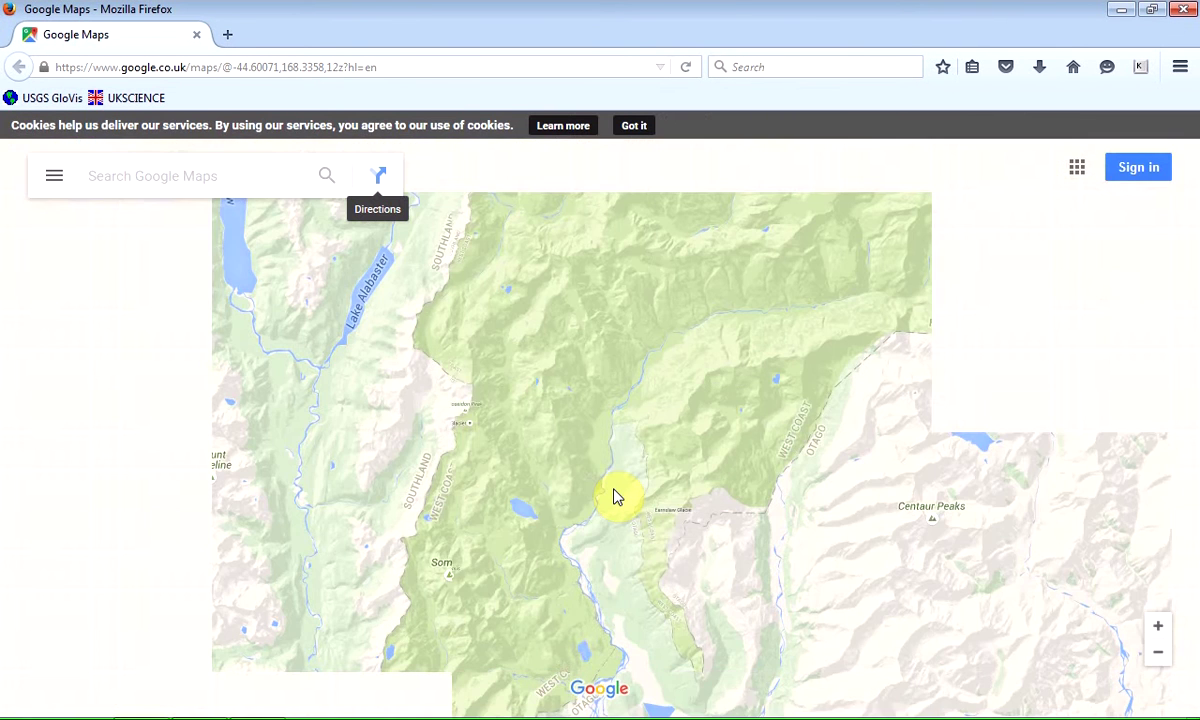
pyautogui.scroll(-2, 618, 497)
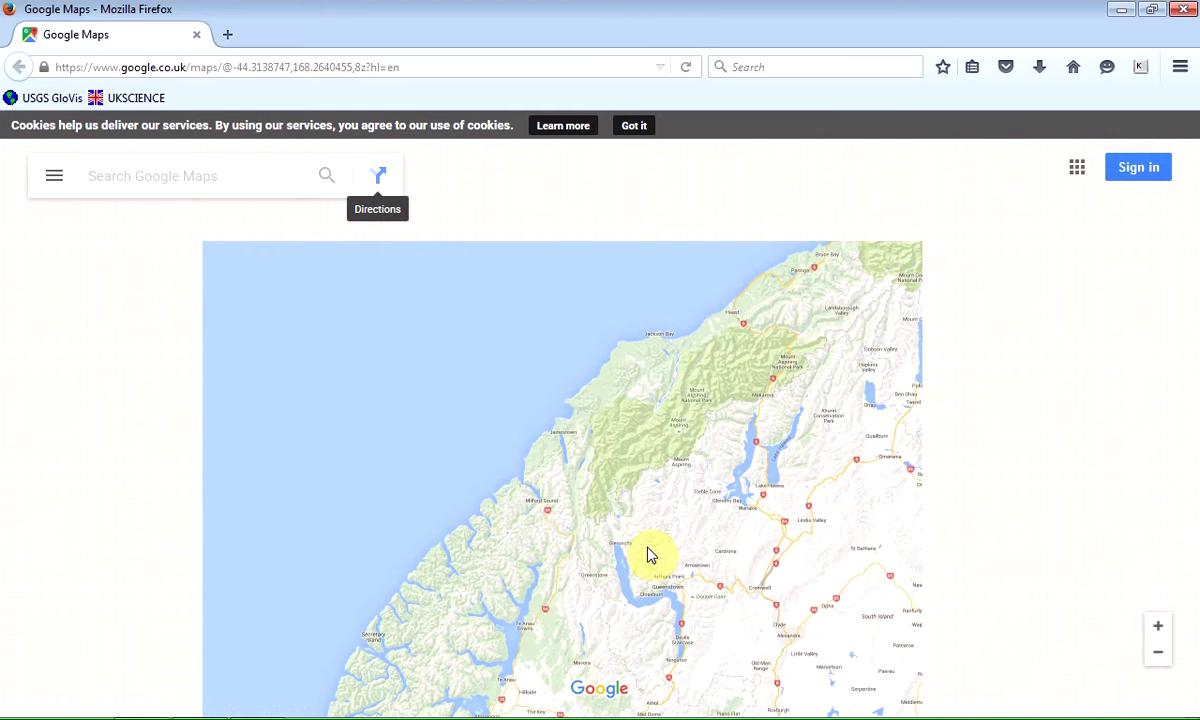
pyautogui.moveTo(632, 509); pyautogui.dragTo(606, 410)
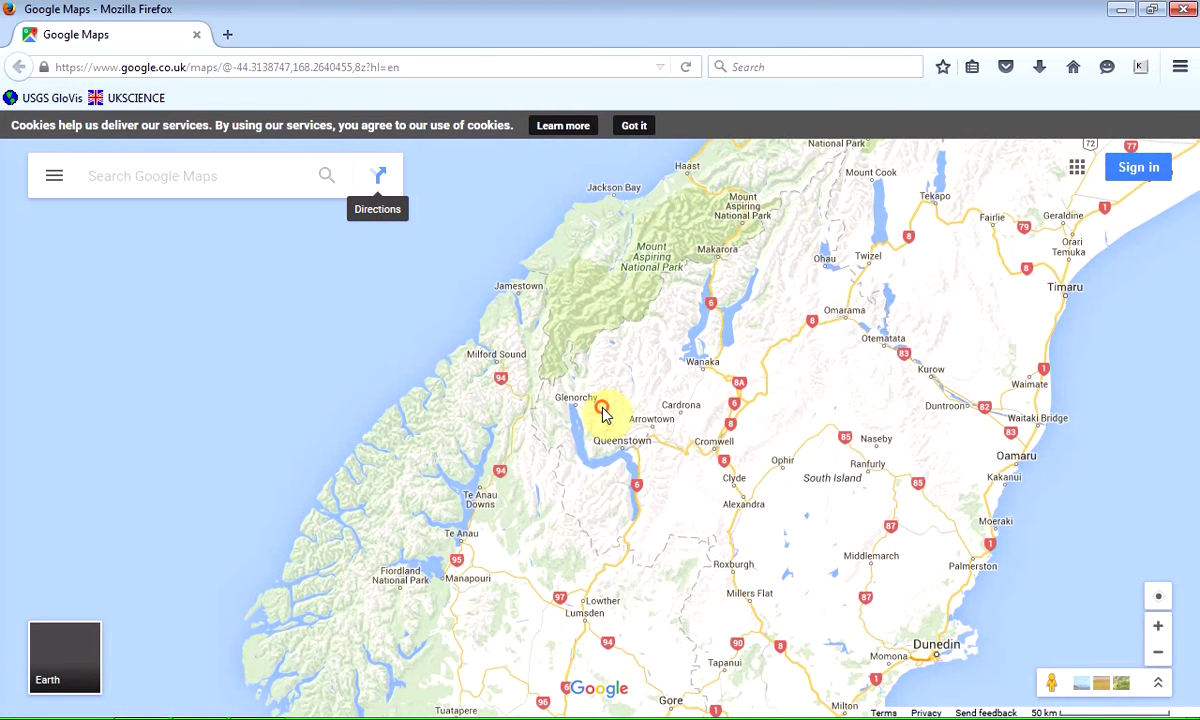
pyautogui.click(1182, 9)
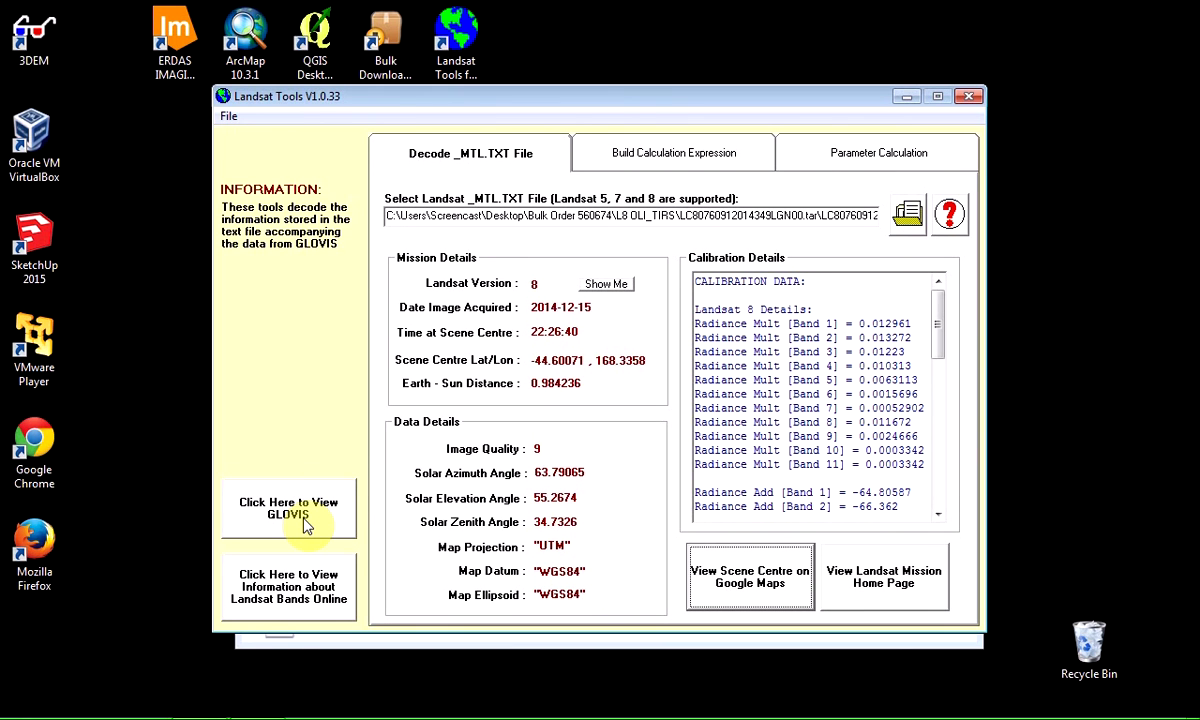
# Open the online Landsat bands information and scroll to the ETM+ versus OLI/TIRS bands table
pyautogui.click(292, 593)
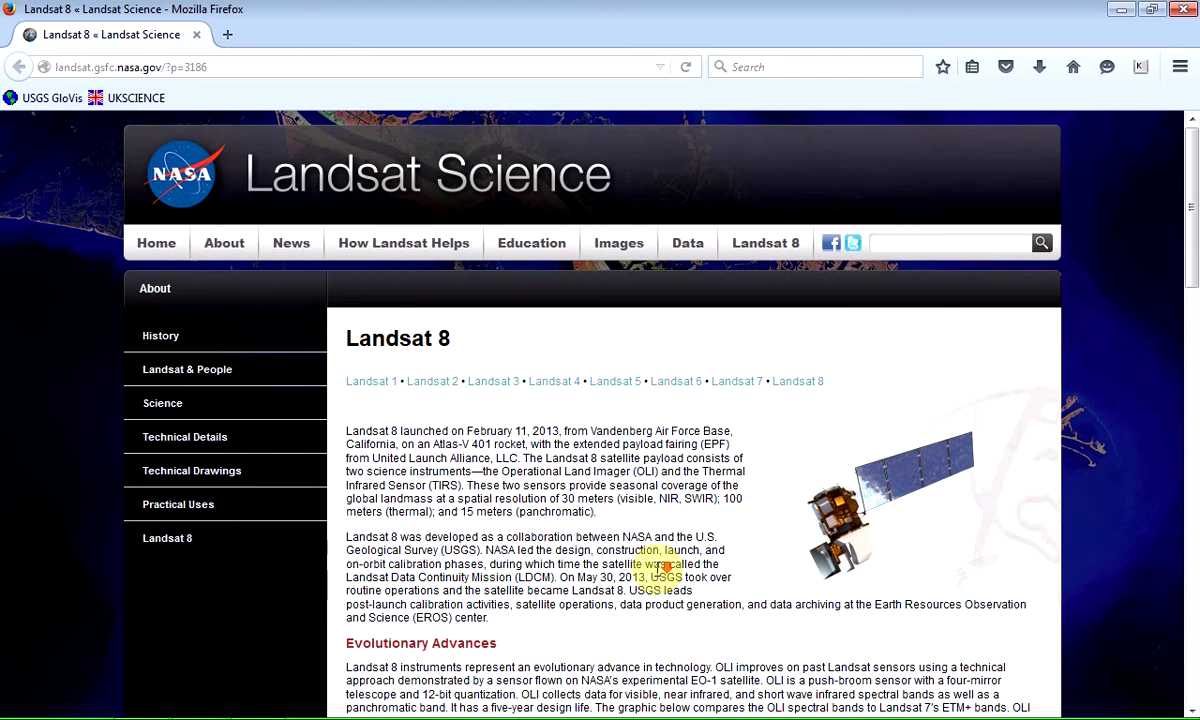
pyautogui.scroll(-10, 665, 567)
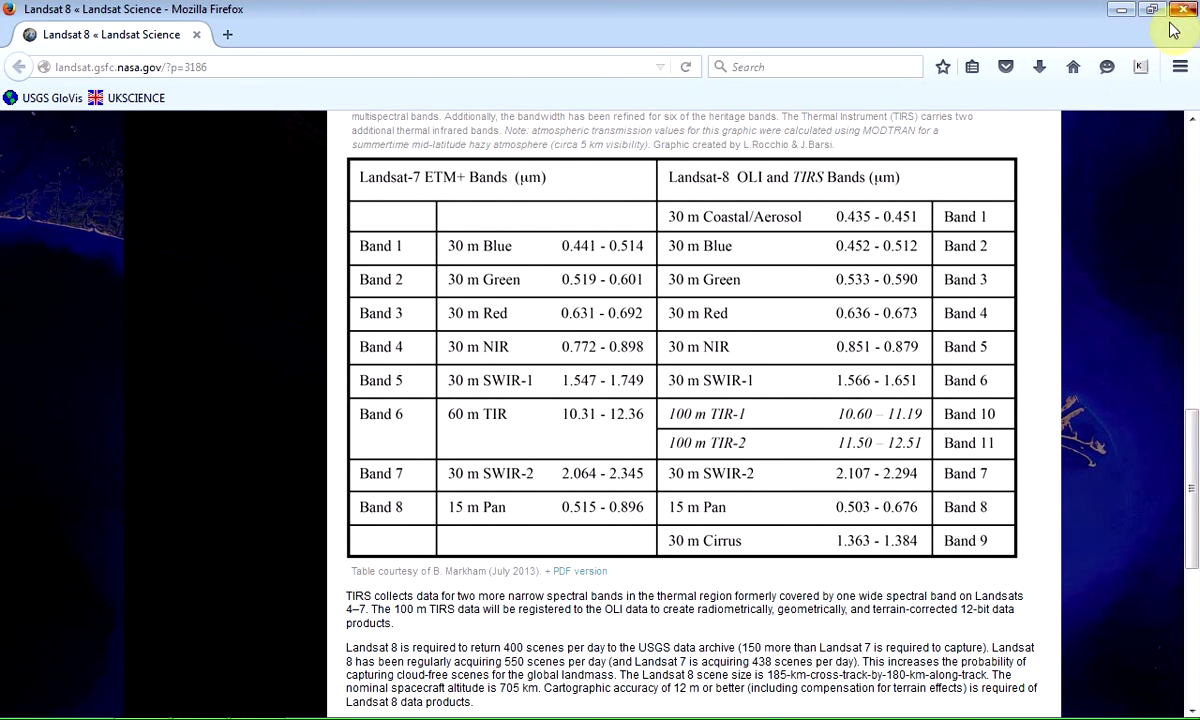
# Minimise Firefox, view and dismiss the MNDWI formula explanation, then visit the expressions page
pyautogui.click(1121, 10)
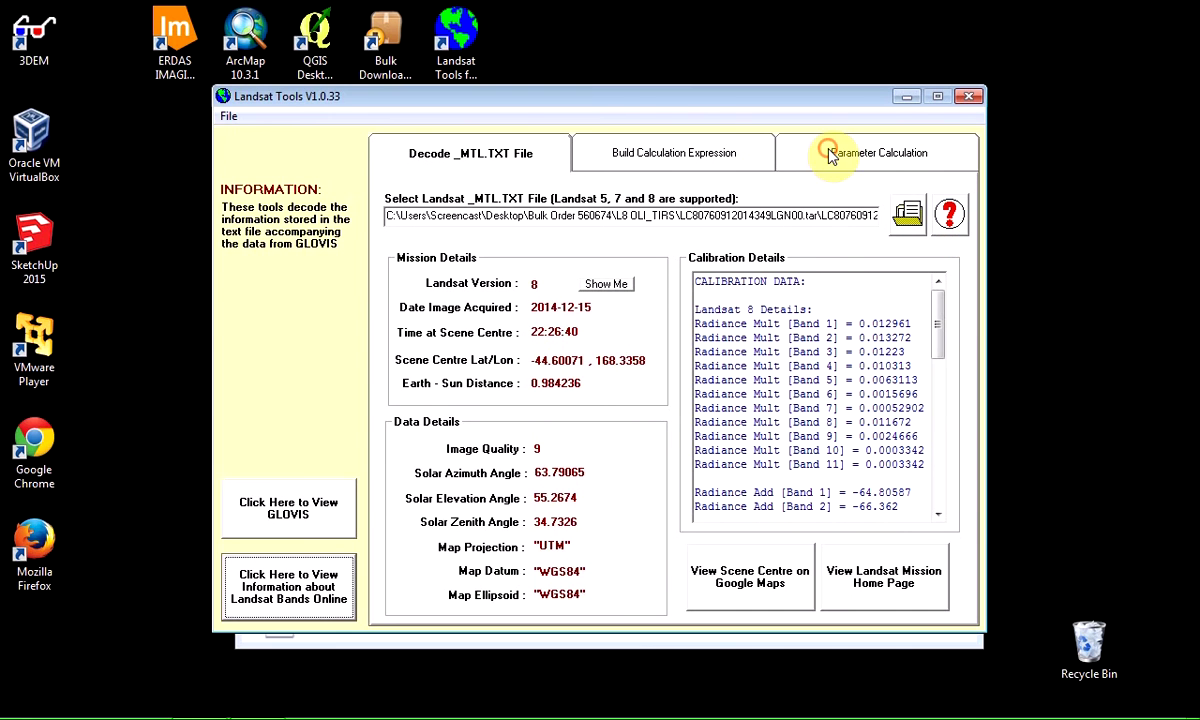
pyautogui.click(788, 153)
pyautogui.click(836, 519)
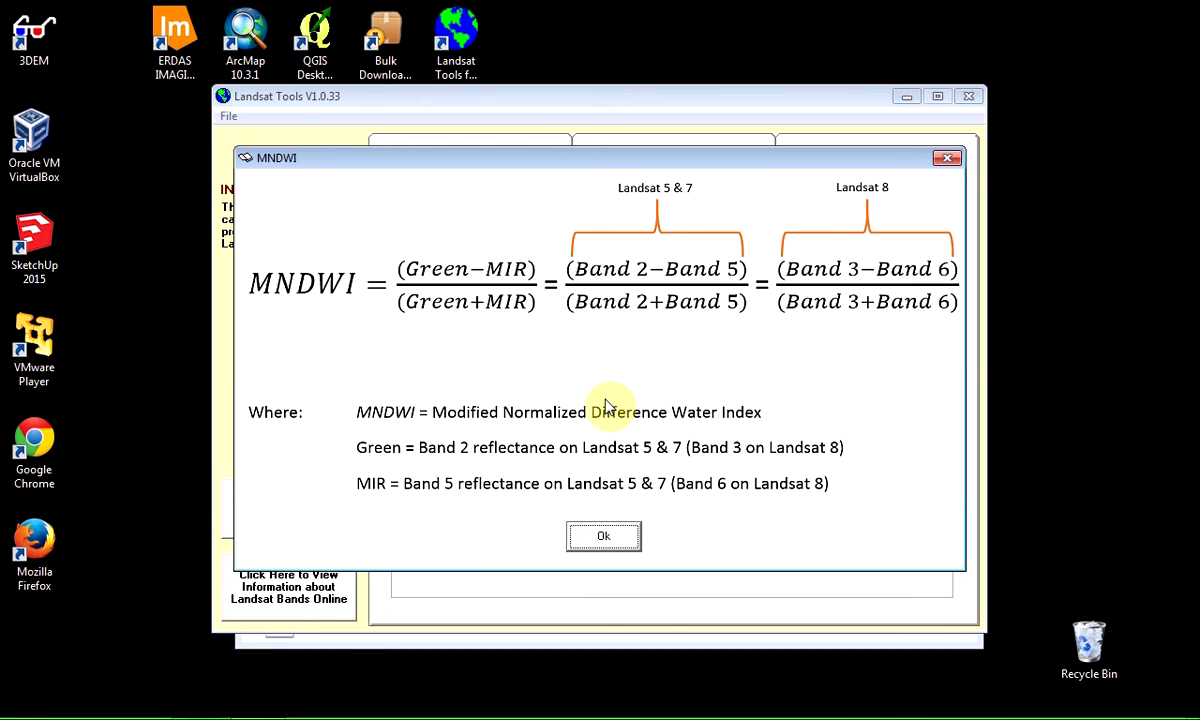
pyautogui.click(598, 537)
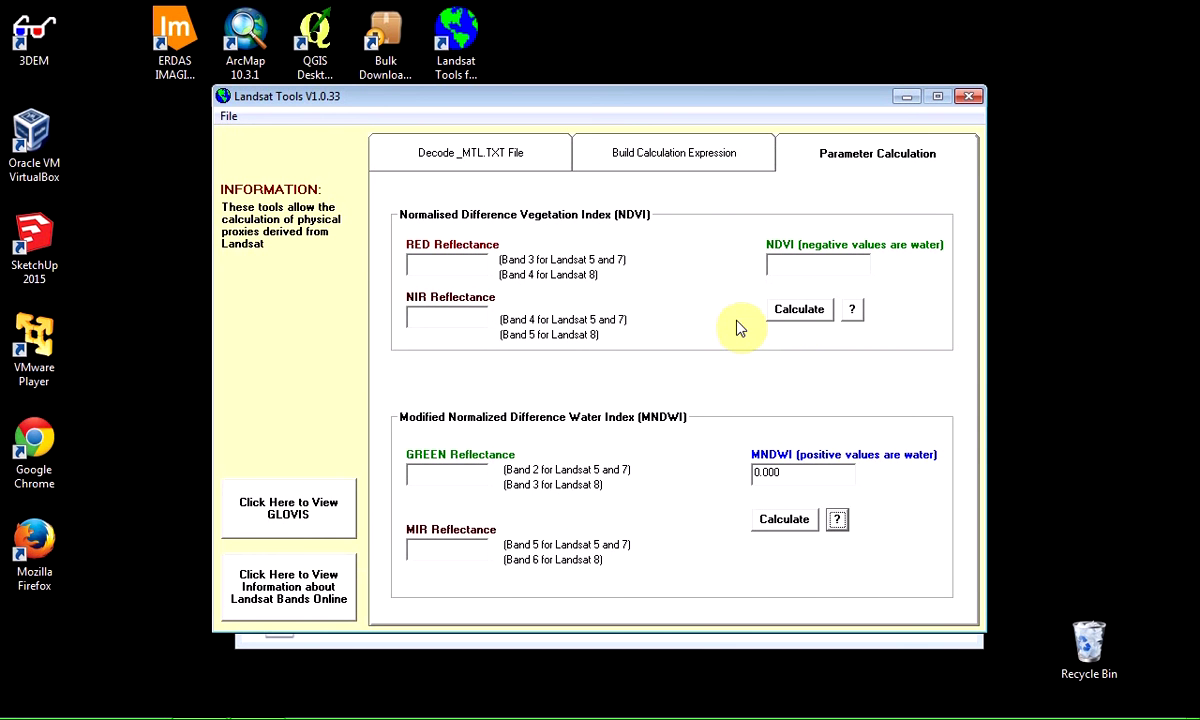
pyautogui.click(690, 155)
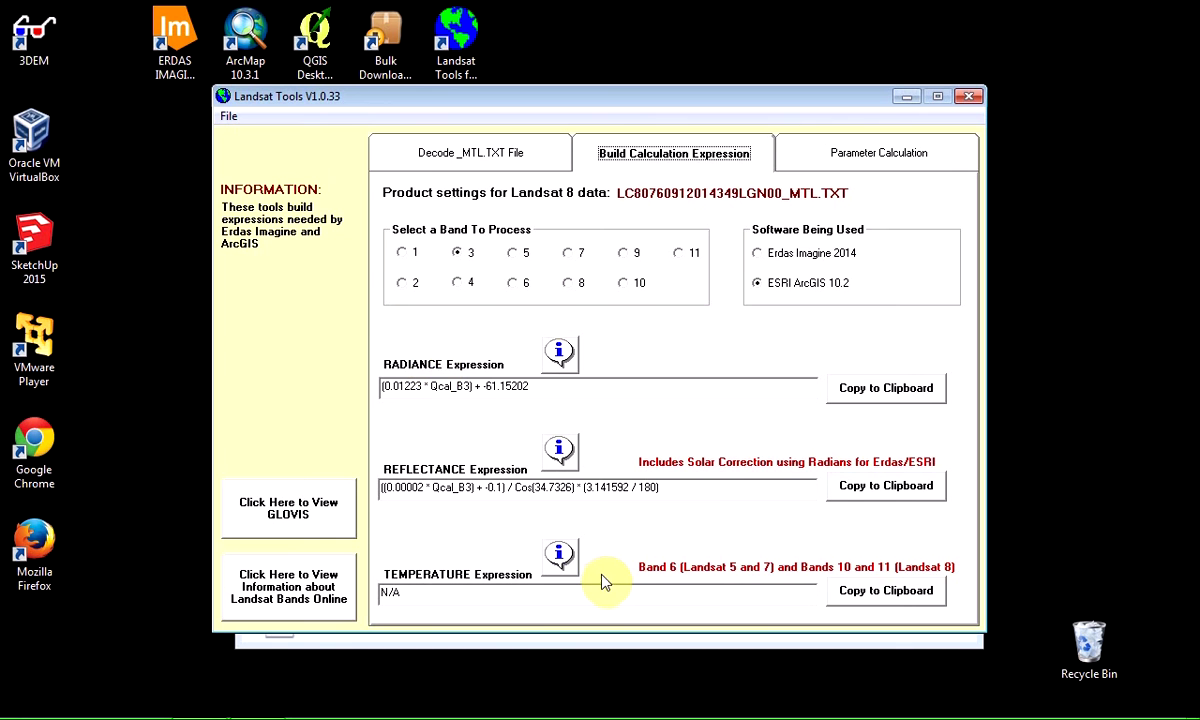
pyautogui.click(490, 155)
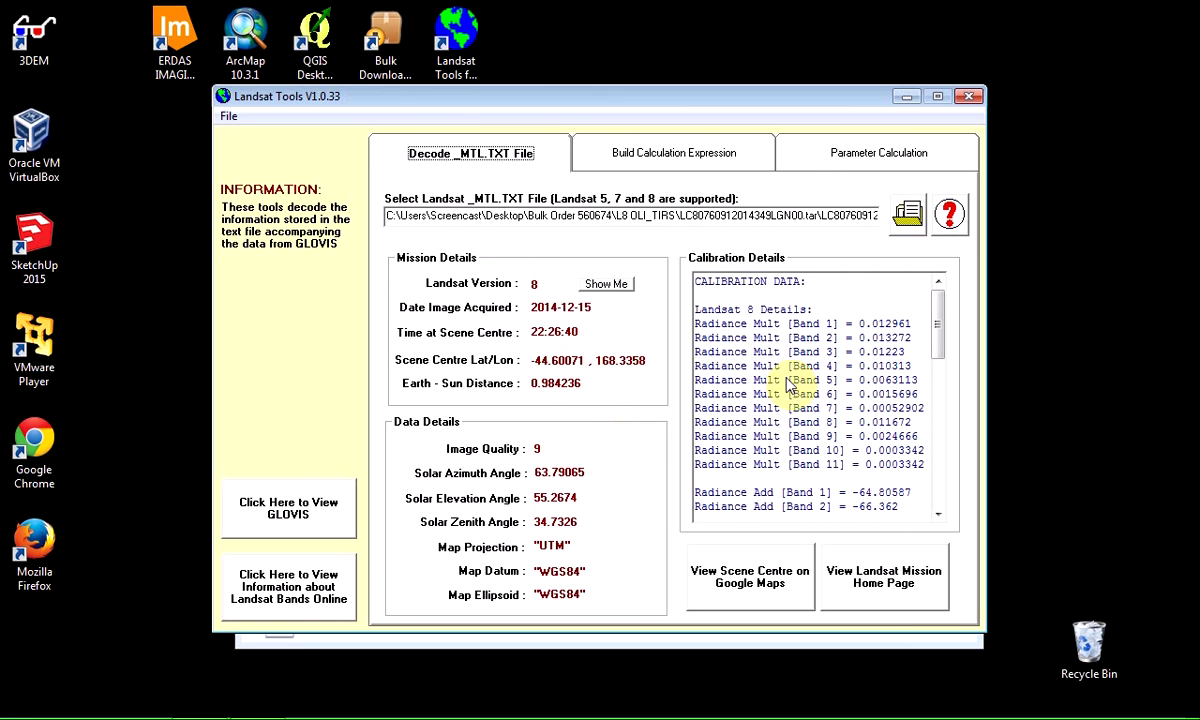
pyautogui.scroll(-10, 945, 450)
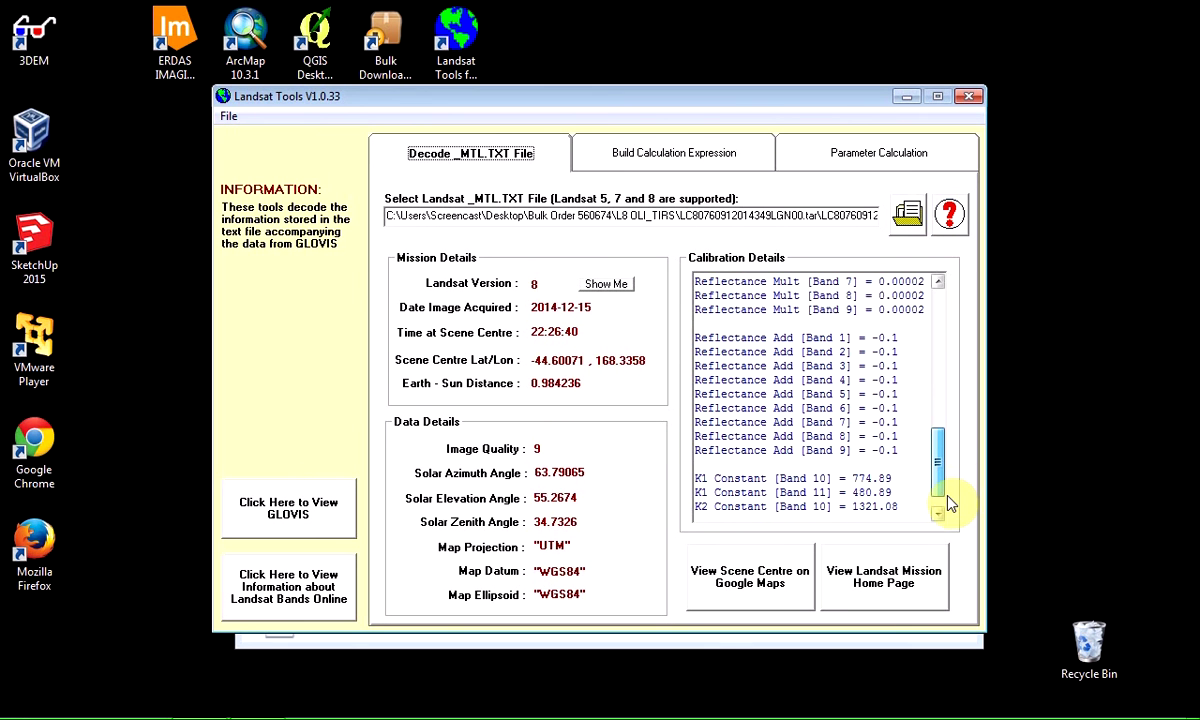
pyautogui.moveTo(946, 496); pyautogui.dragTo(938, 310)
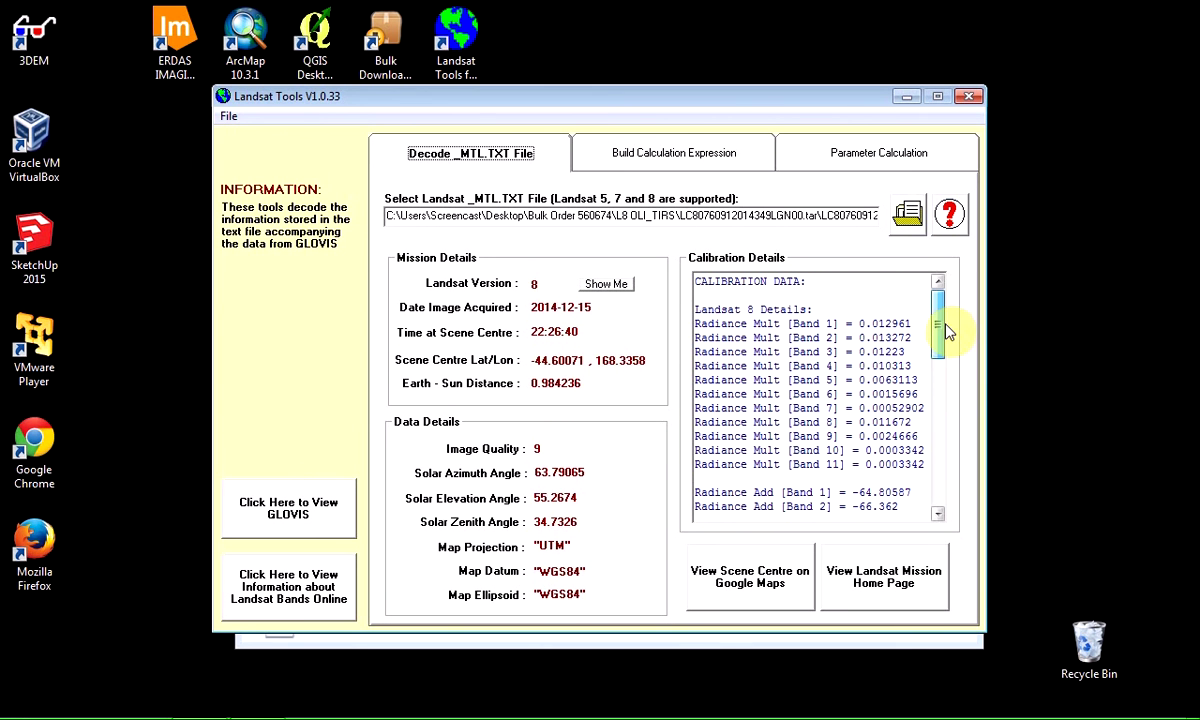
pyautogui.click(480, 640)
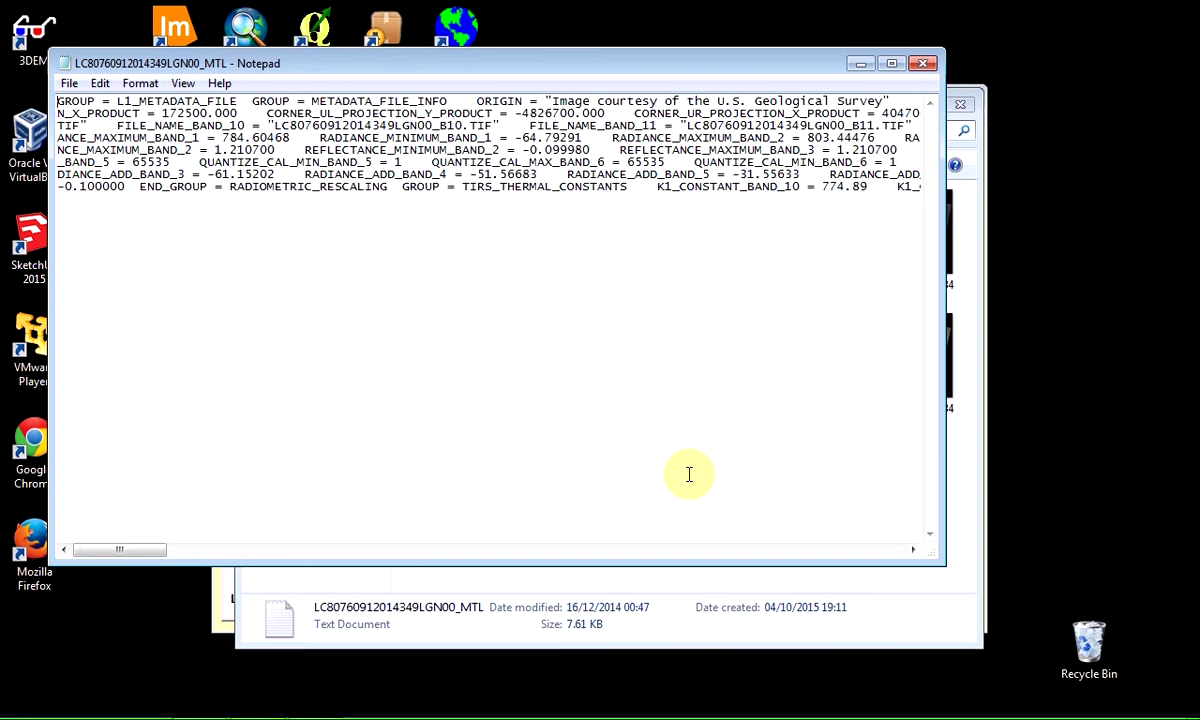
# Close the original MTL file and open the MTL_DOS file at its MIN_MAX_RADIANCE section
pyautogui.click(926, 65)
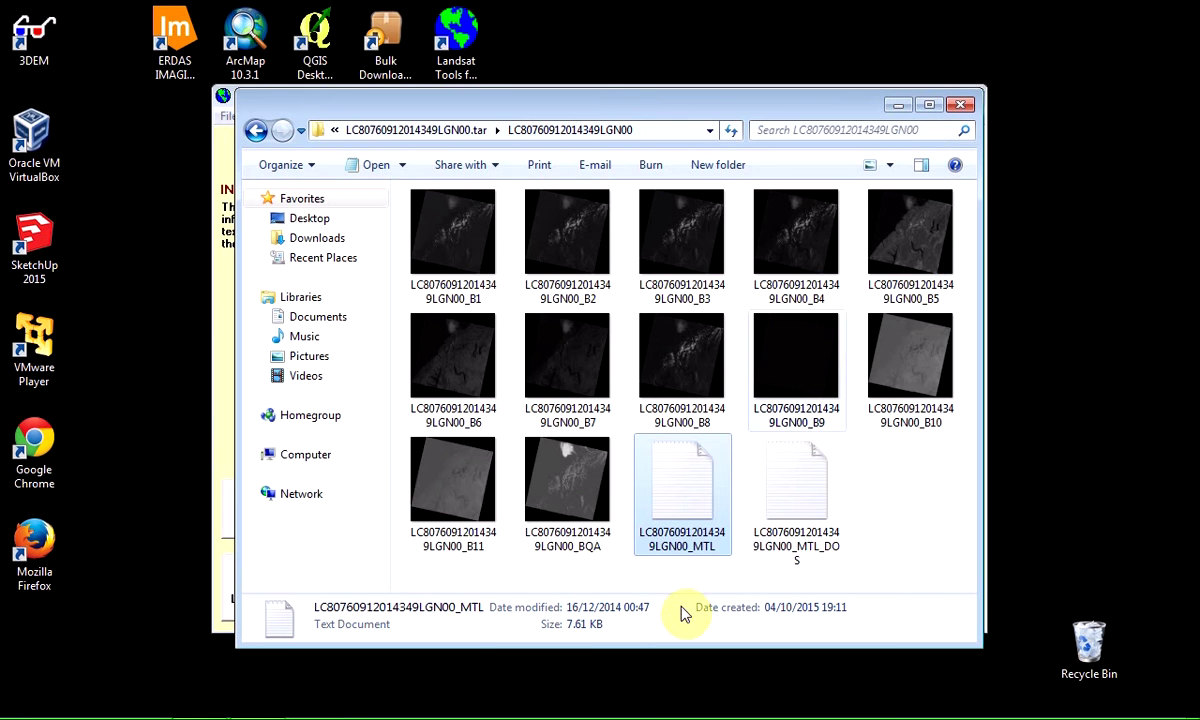
pyautogui.doubleClick(797, 503)
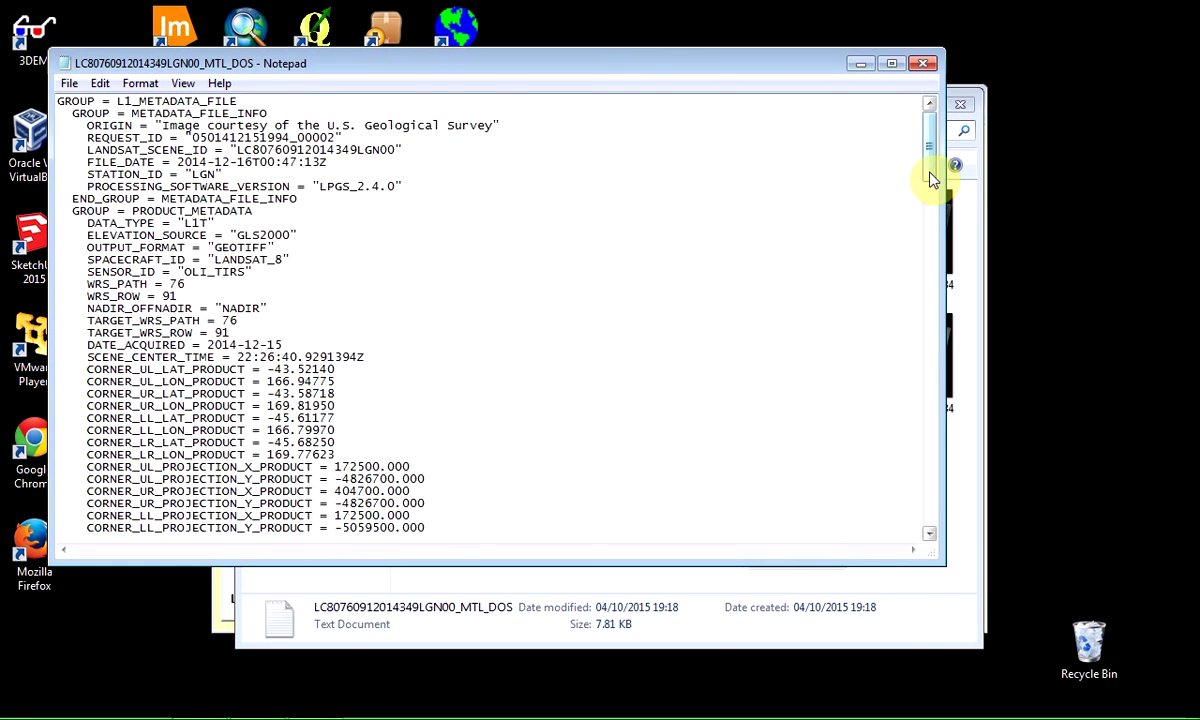
pyautogui.moveTo(930, 177); pyautogui.dragTo(932, 305)
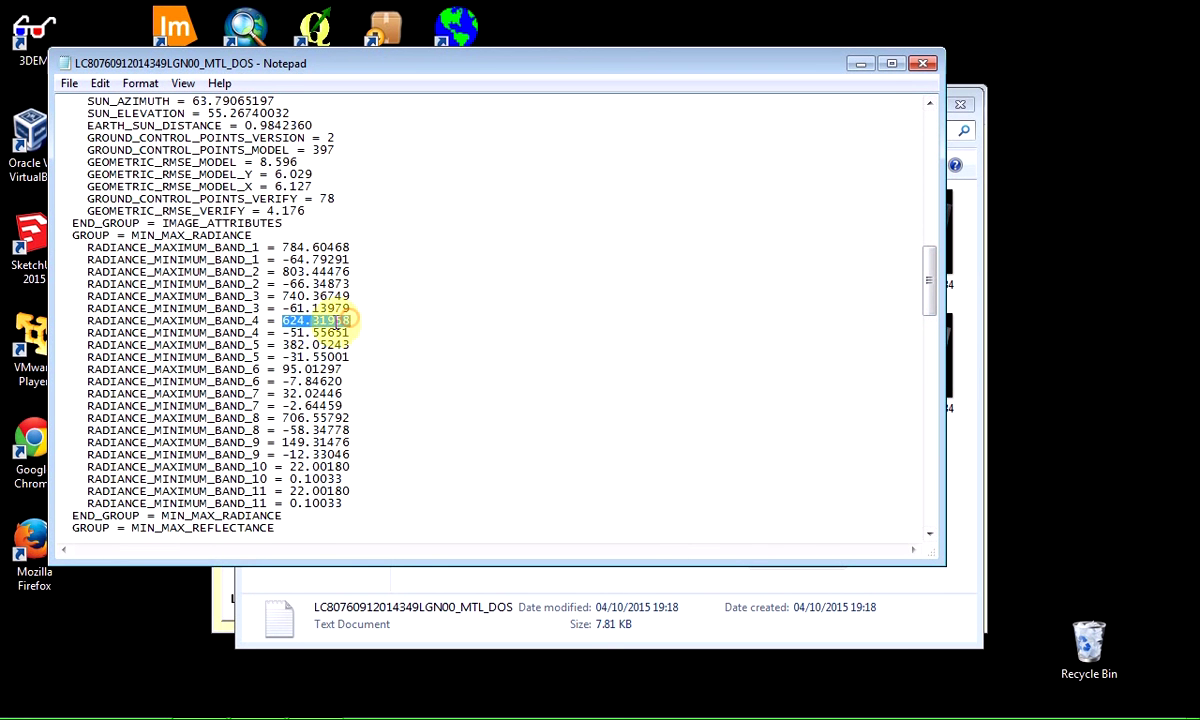
# Highlight radiance values near band 2 and the band 5 minimum, then close Notepad
pyautogui.moveTo(297, 357); pyautogui.dragTo(343, 369)
pyautogui.click(295, 201)
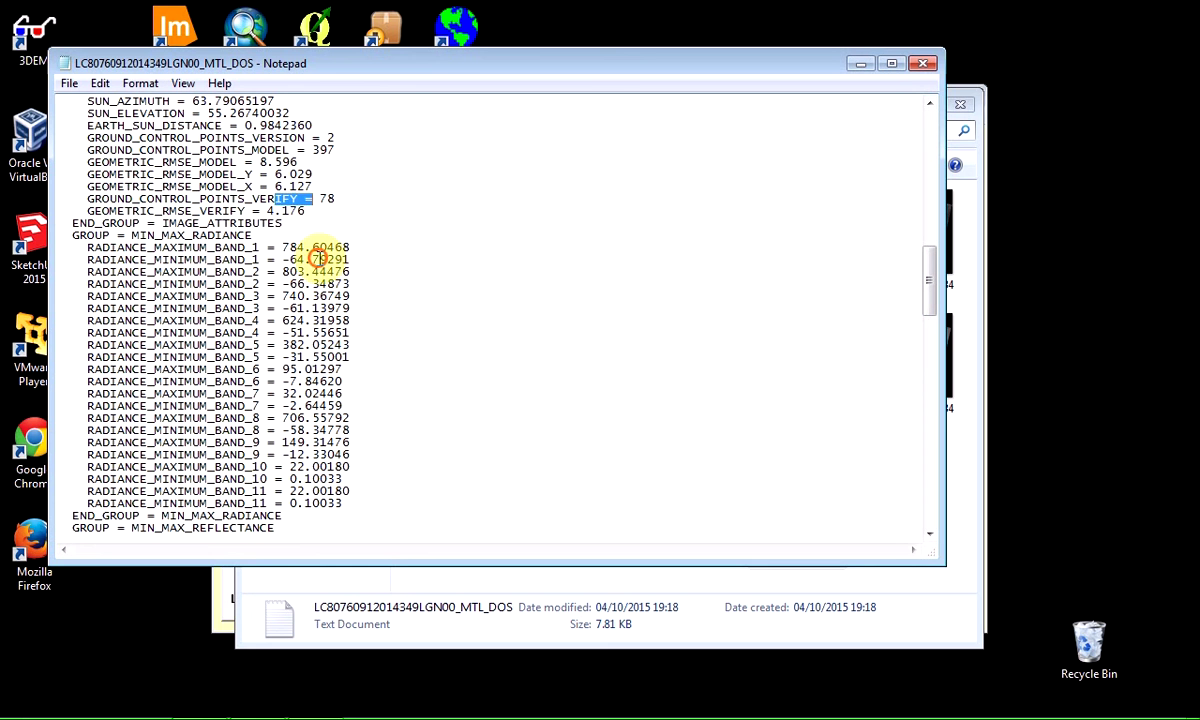
pyautogui.moveTo(321, 259); pyautogui.dragTo(383, 268)
pyautogui.click(297, 360)
pyautogui.moveTo(289, 357); pyautogui.dragTo(320, 357)
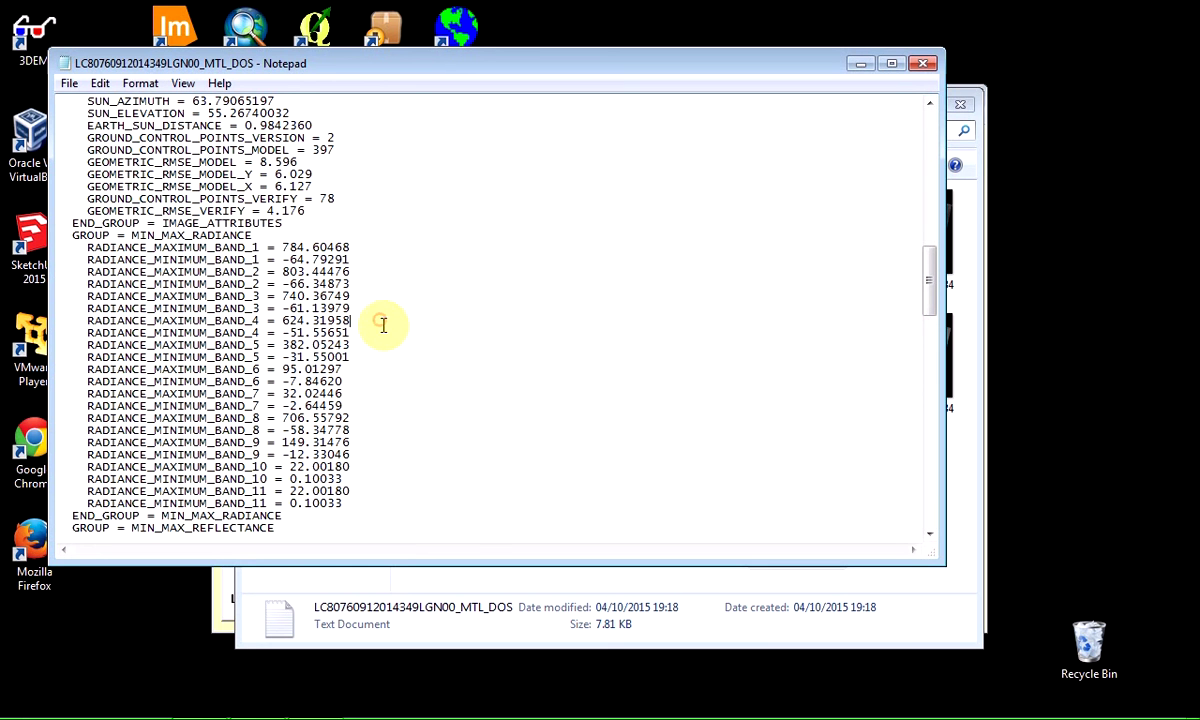
pyautogui.click(922, 63)
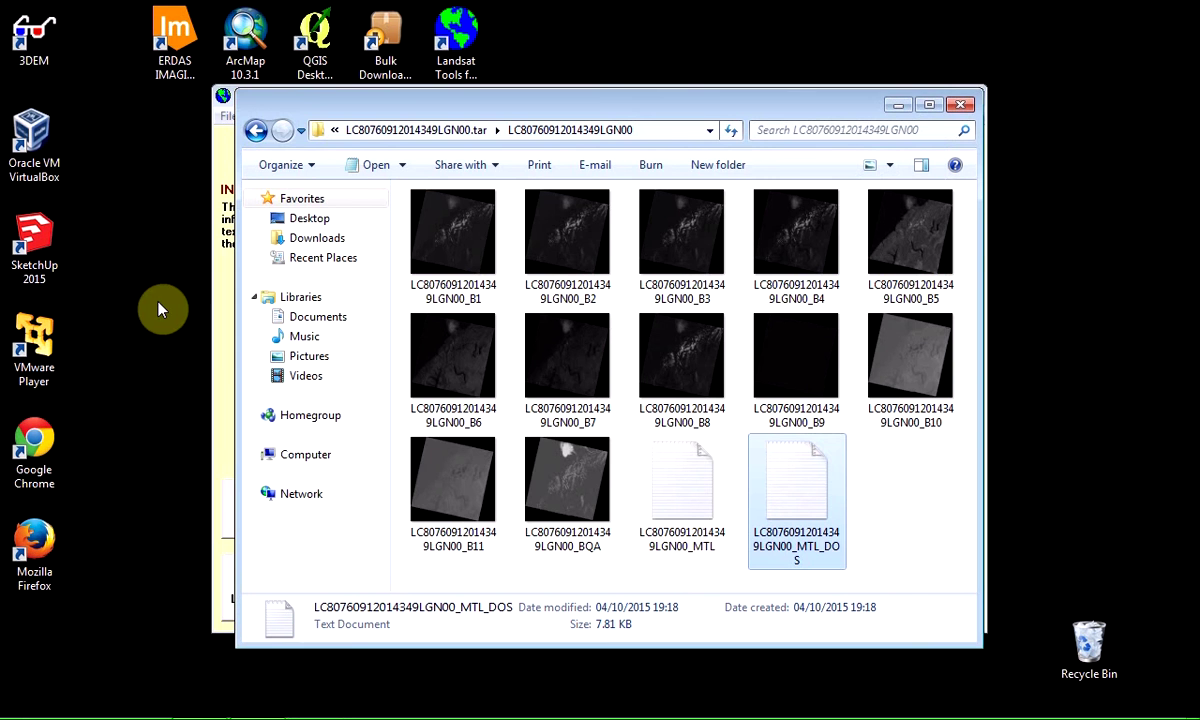
# Copy the band 3 REFLECTANCE expression to the clipboard, then return to the Decode _MTL.TXT File page
pyautogui.click(227, 348)
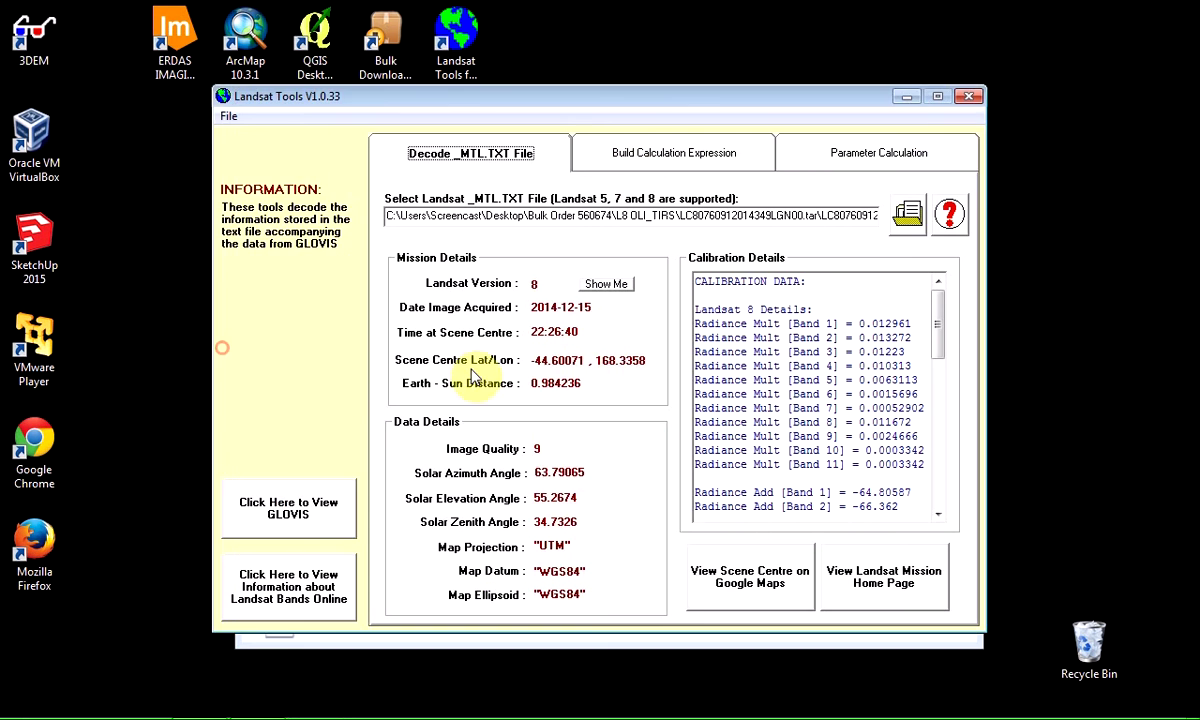
pyautogui.click(626, 163)
pyautogui.moveTo(672, 487); pyautogui.dragTo(357, 490)
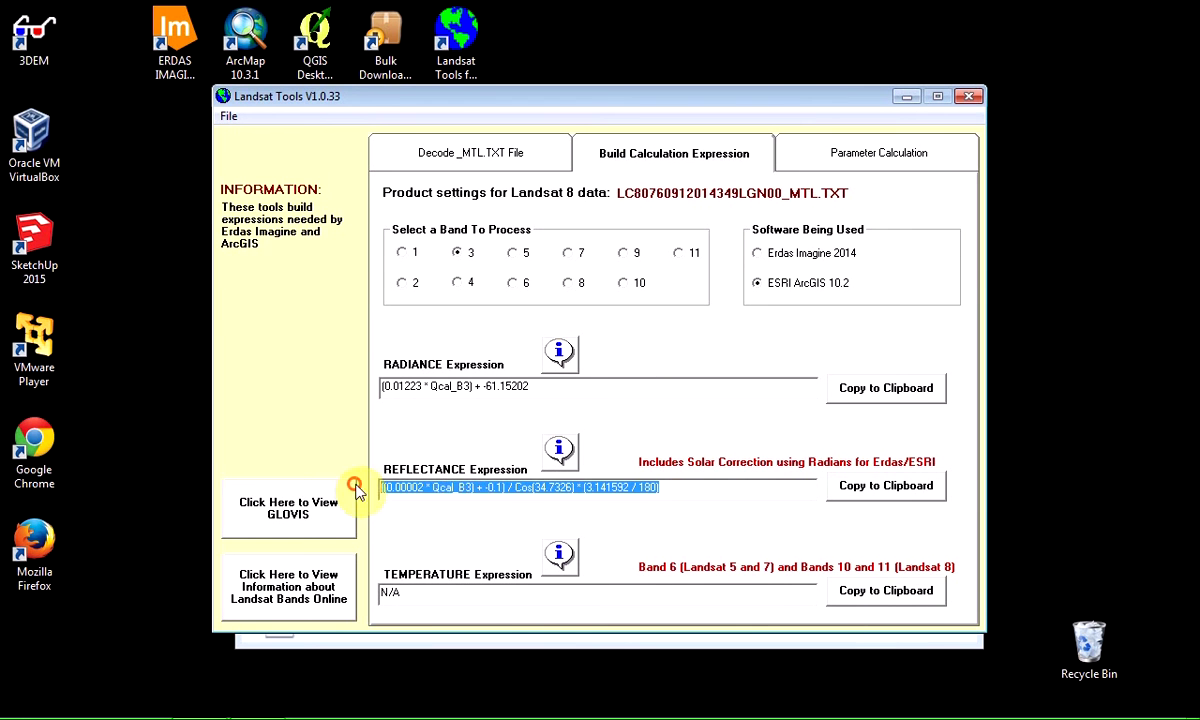
pyautogui.click(851, 485)
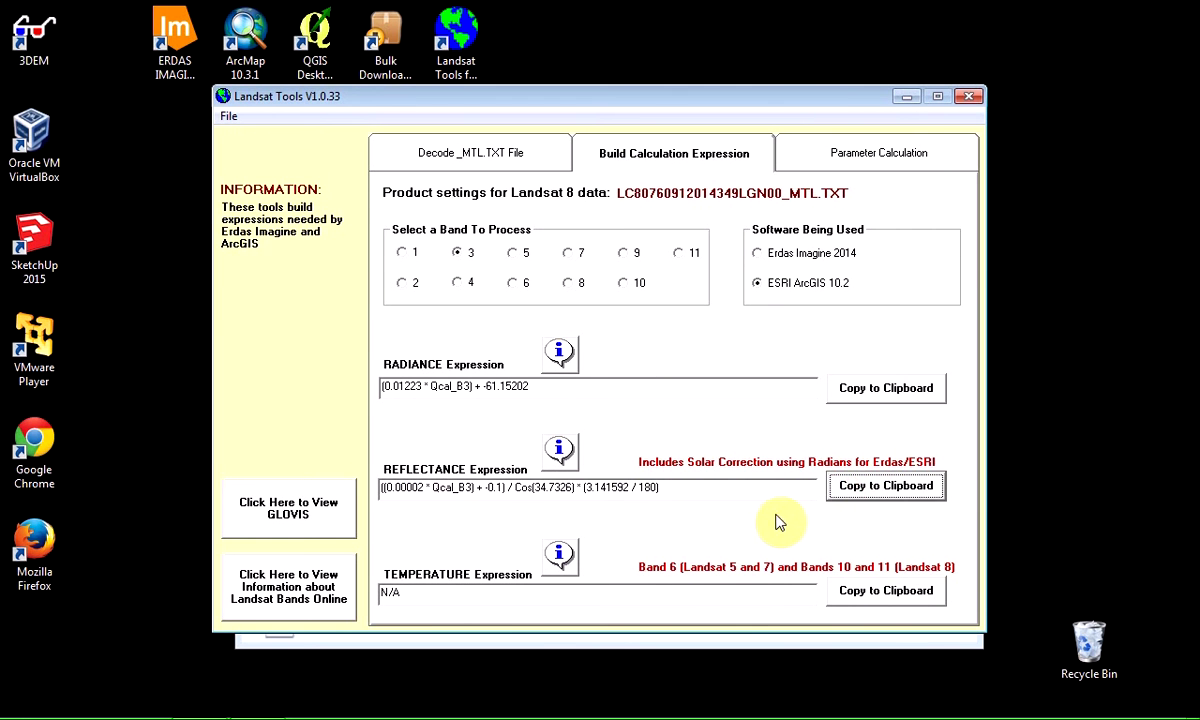
pyautogui.click(474, 155)
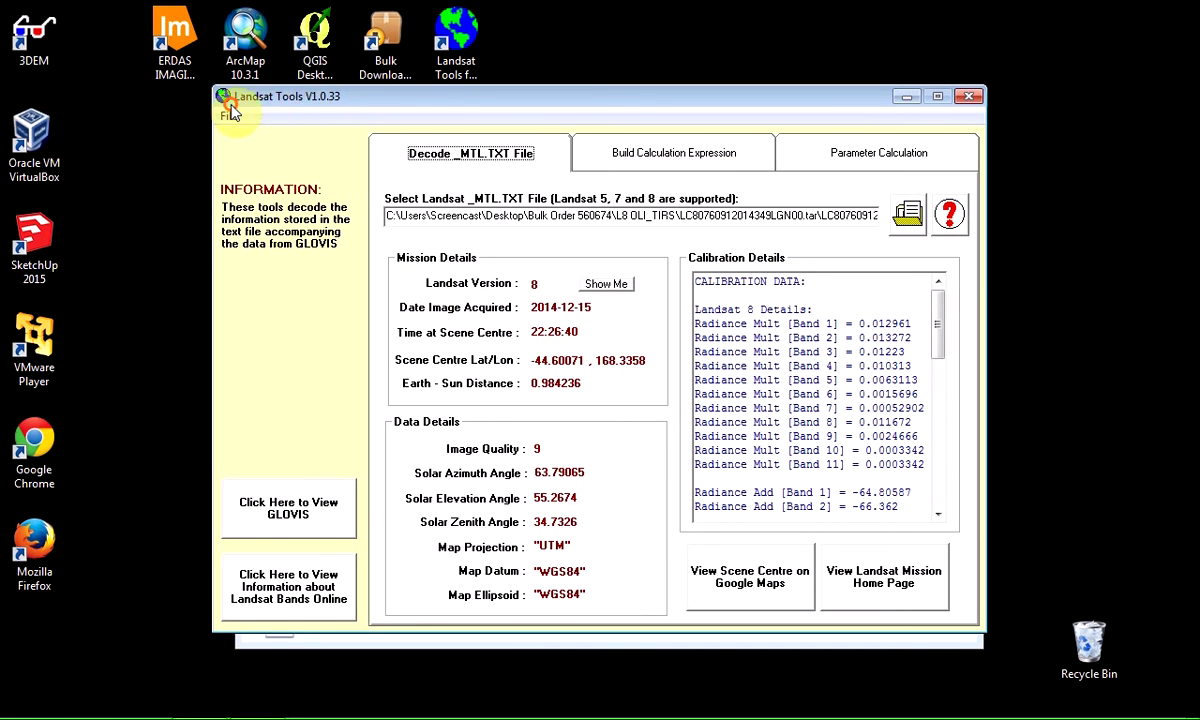
pyautogui.moveTo(300, 97); pyautogui.dragTo(231, 107)
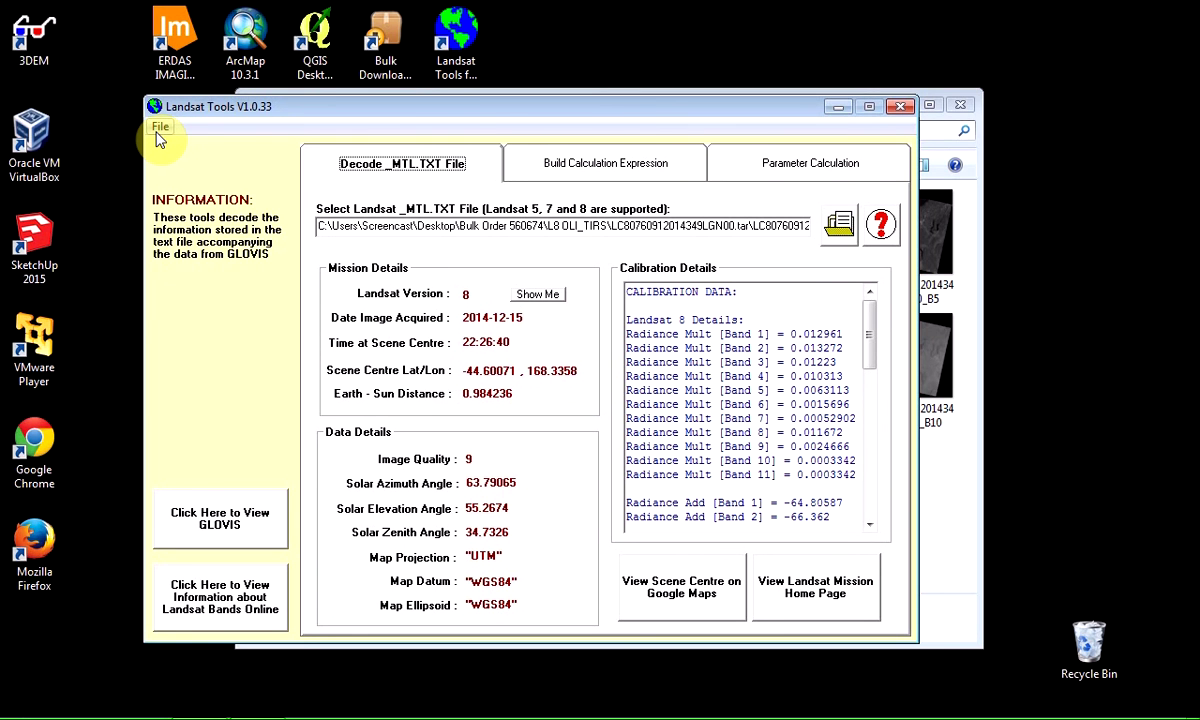